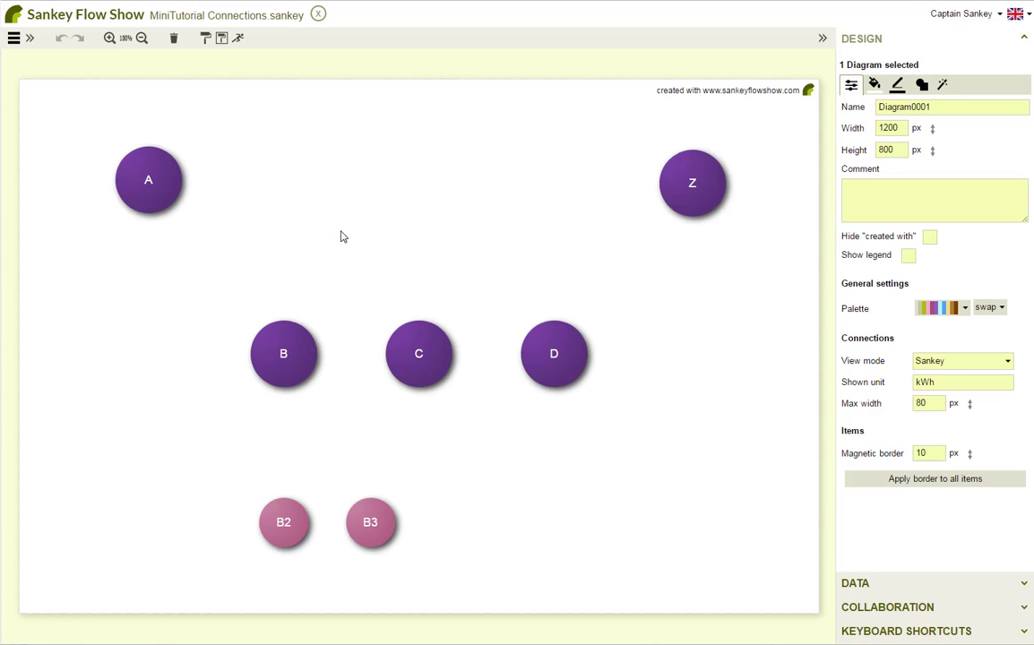
- Draw a 10 kWh outbound connection from item A to a free point on its right
click(170, 187)
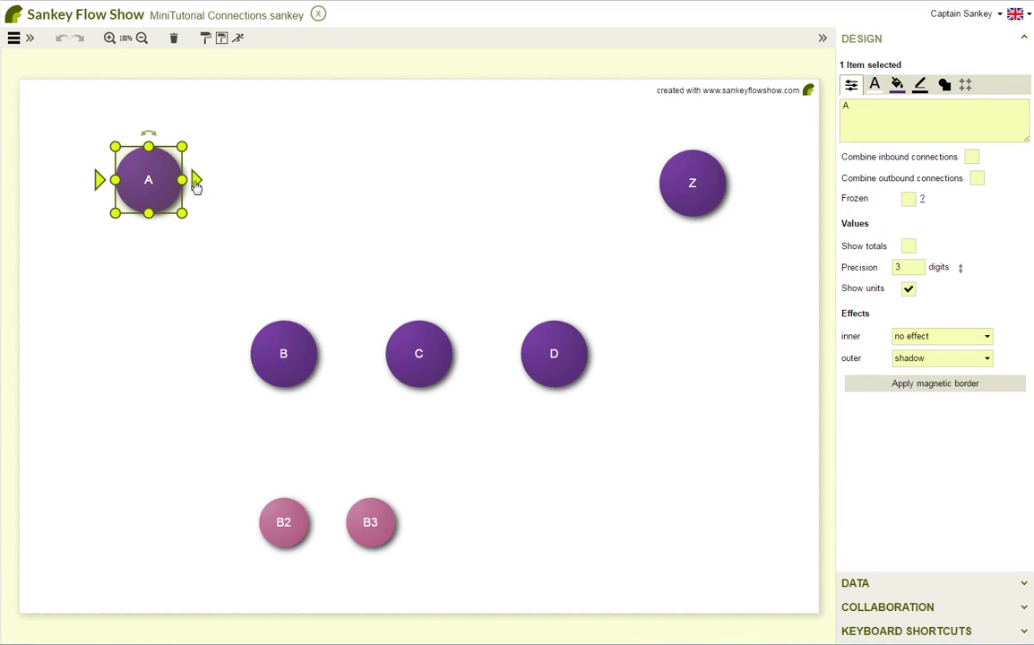
drag(196, 185, 342, 187)
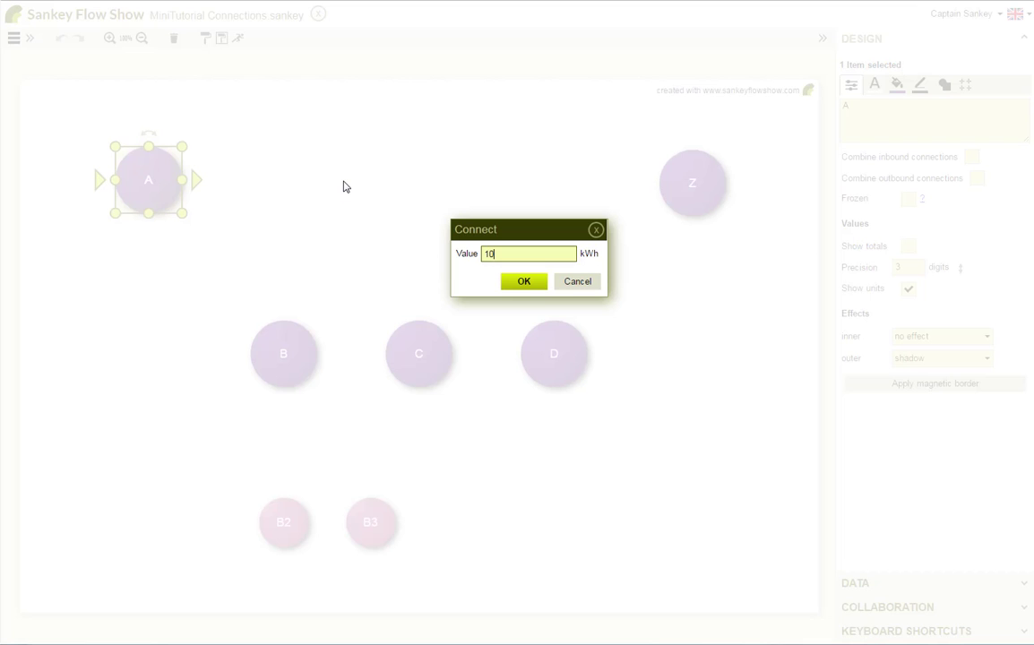
click(527, 283)
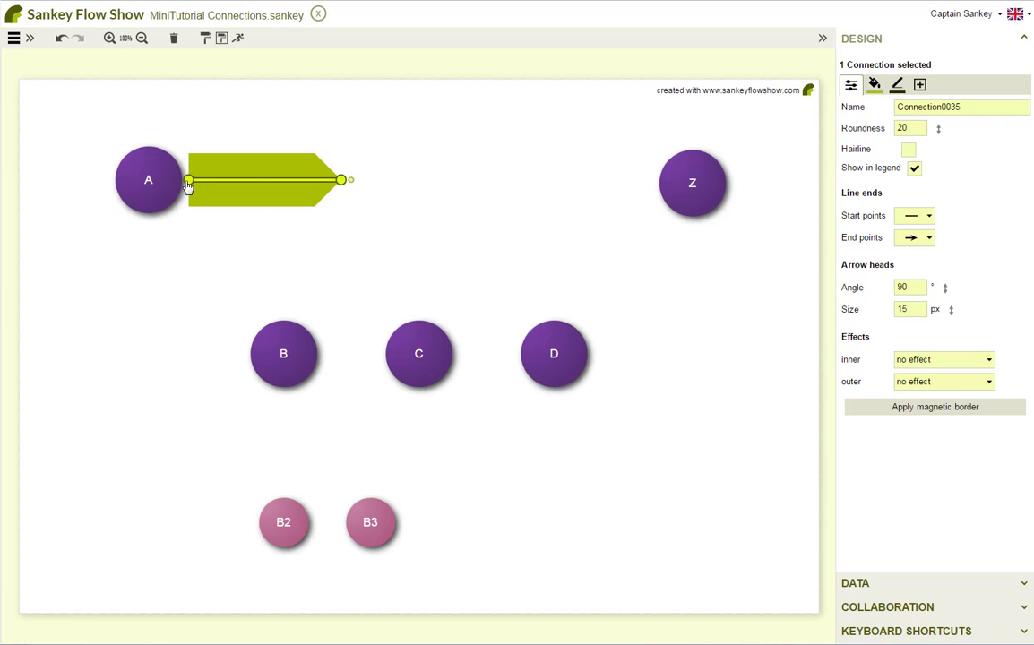
- Attach the free end of A's connection to item Z, and undo the trial move of Z
drag(189, 184, 186, 211)
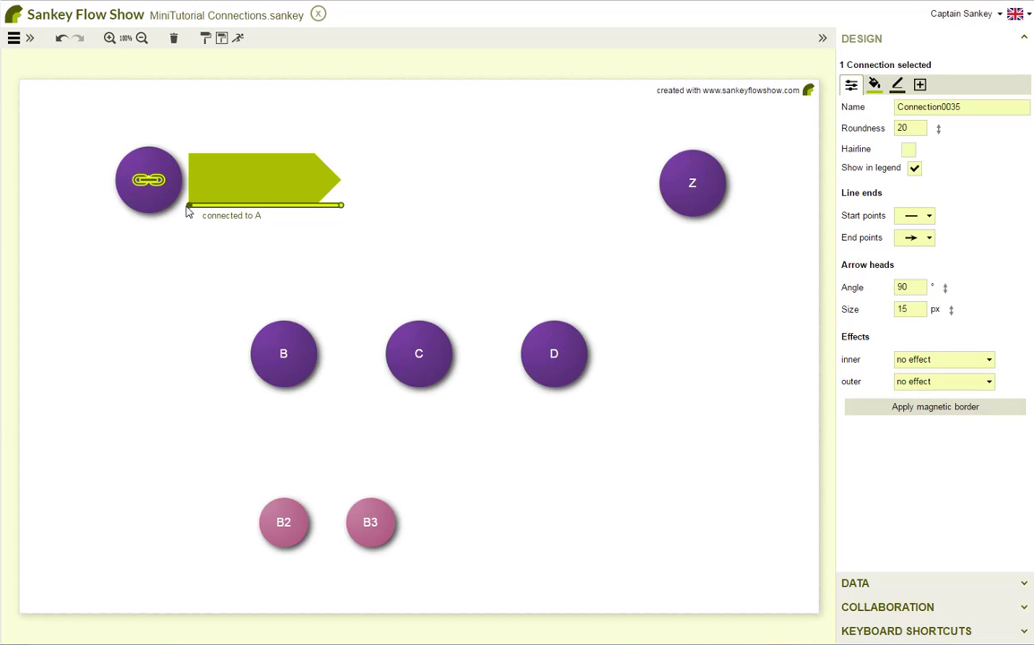
drag(187, 211, 187, 211)
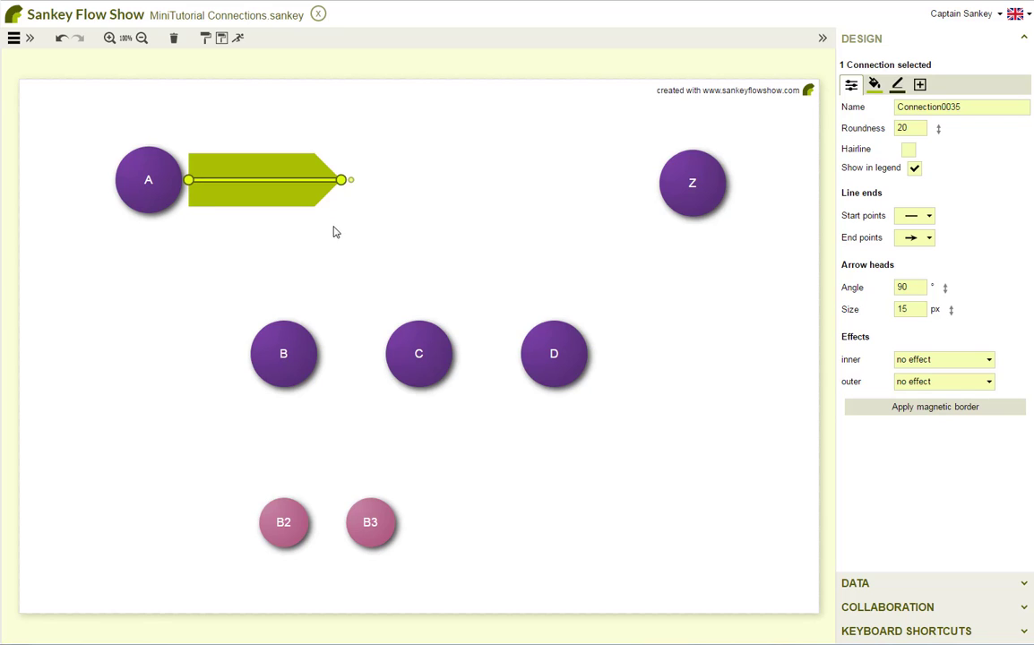
drag(340, 184, 440, 353)
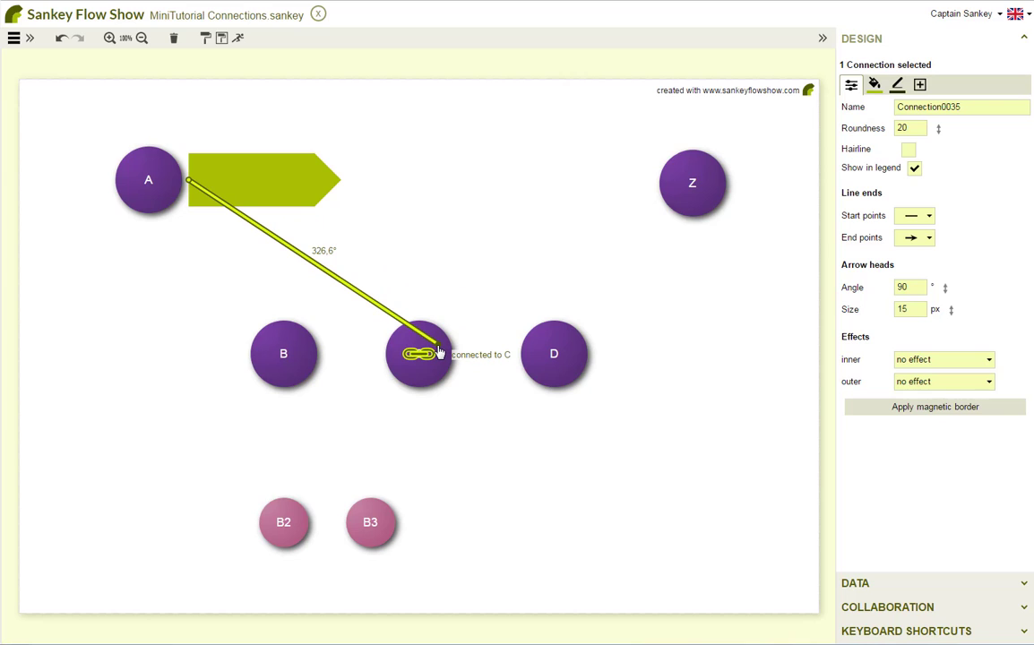
drag(439, 353, 726, 235)
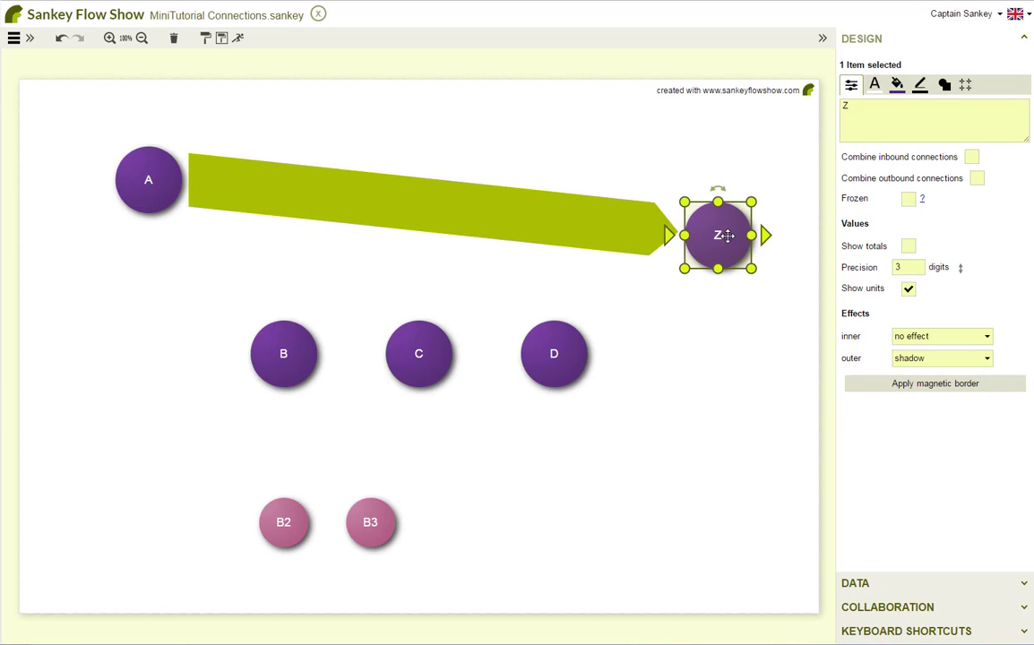
click(60, 38)
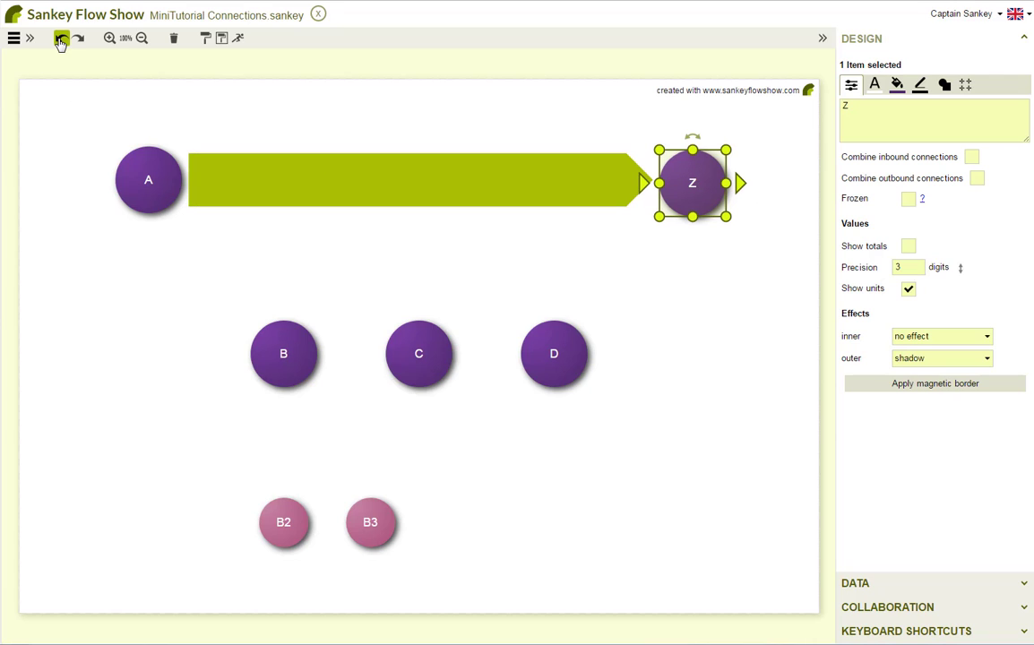
- Bend the A–Z connection into a zigzag by adding three bend points: down, up and down again
click(254, 190)
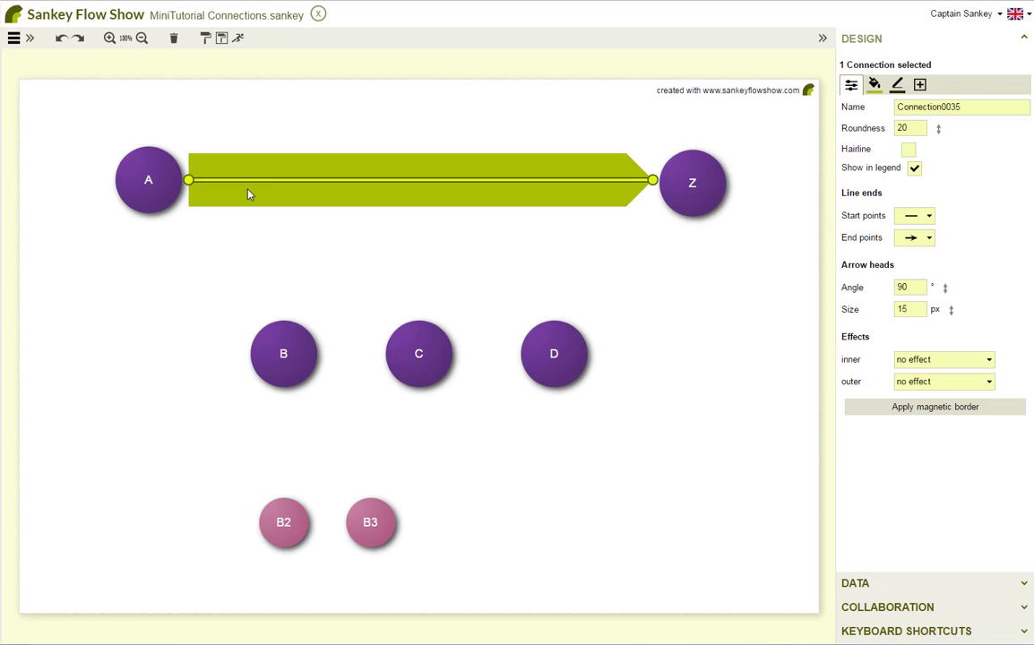
drag(250, 194, 271, 242)
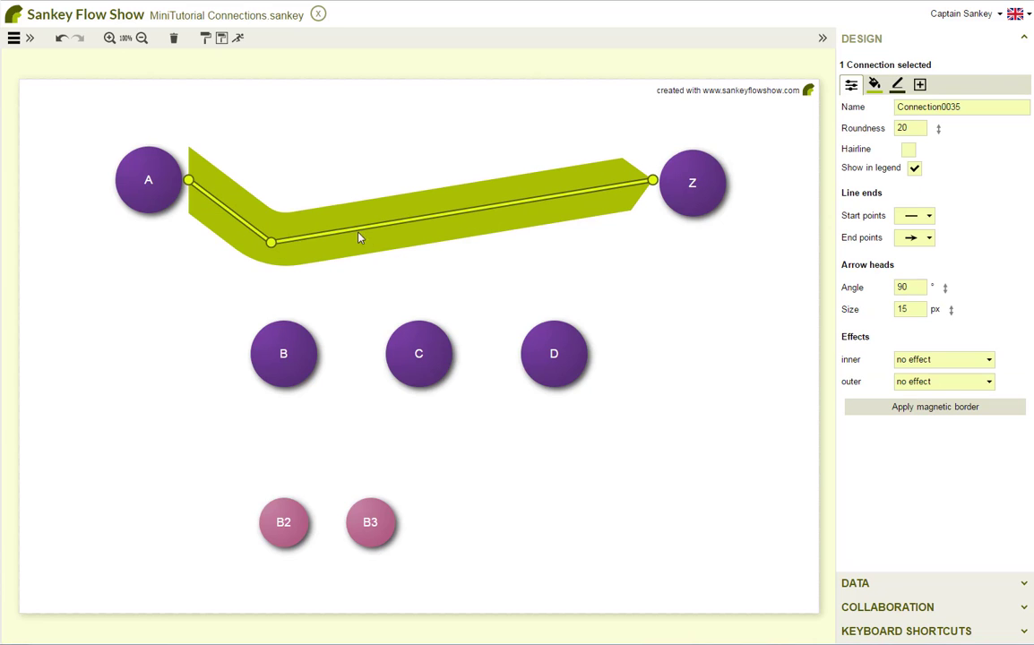
drag(410, 233, 413, 141)
drag(542, 181, 542, 219)
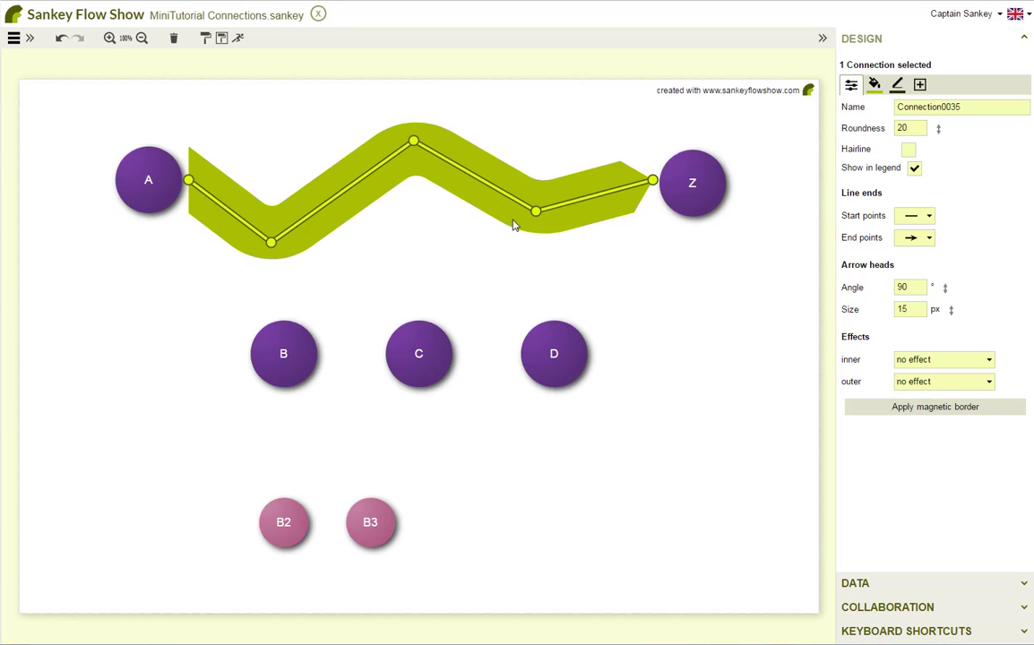
- Remove all three bend points so the A–Z connection runs straight
double_click(271, 242)
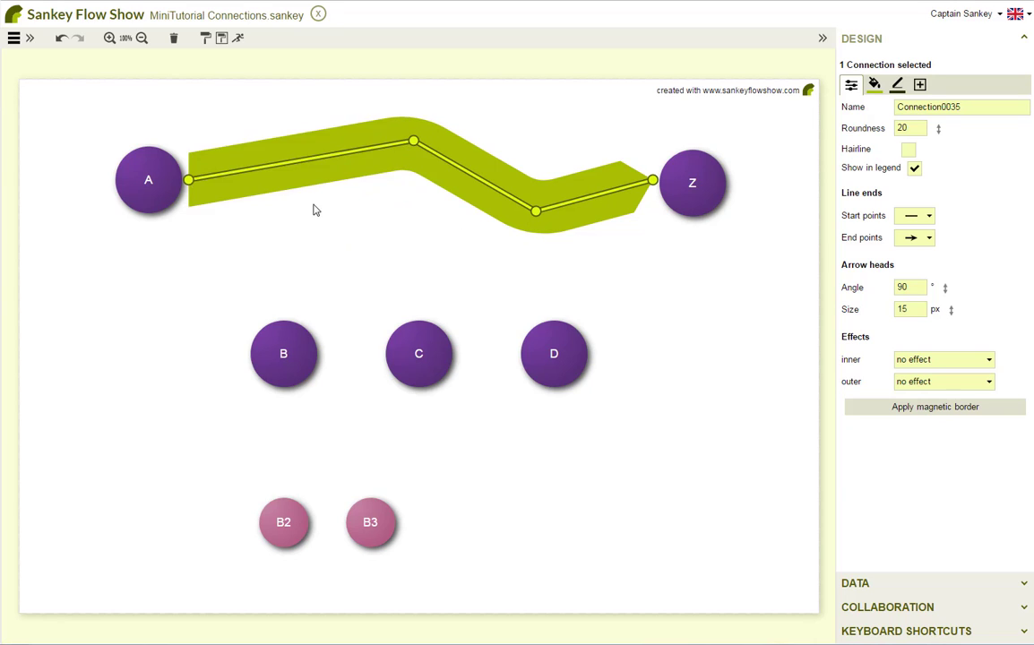
double_click(414, 141)
double_click(536, 211)
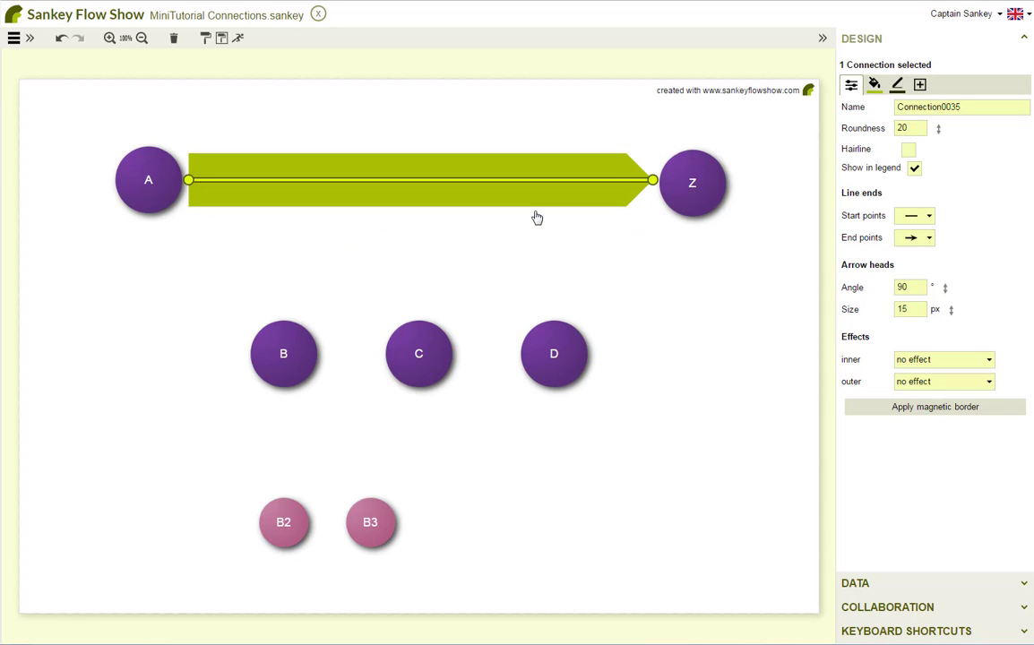
- Draw a vertical 4 kWh connection from item B flowing into the A–Z connection
click(283, 334)
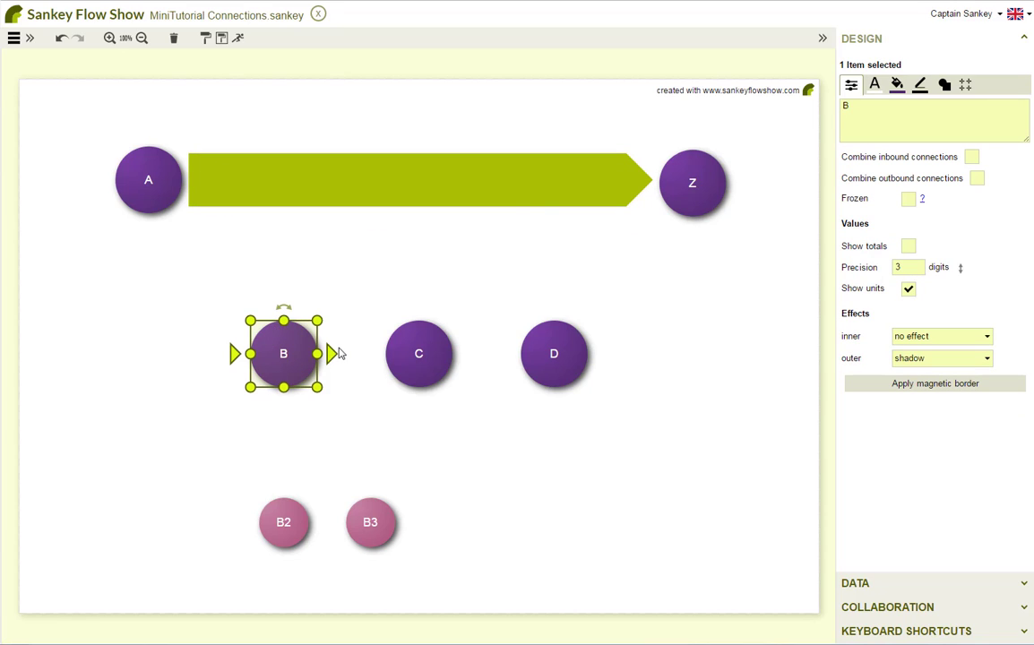
drag(332, 357, 286, 248)
key(shift)
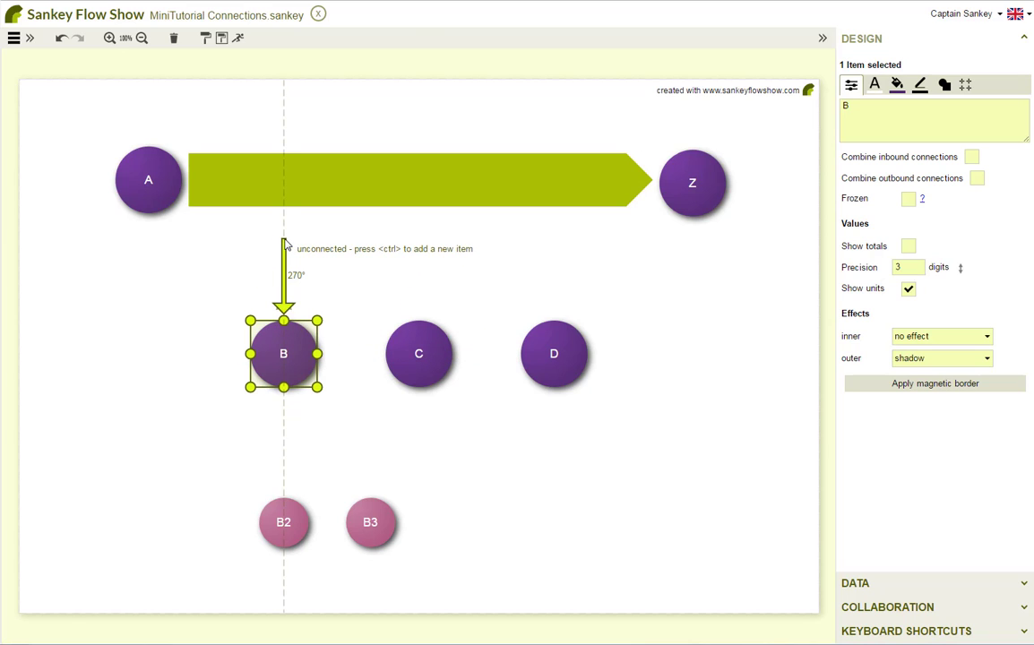
key(shift)
drag(283, 244, 284, 184)
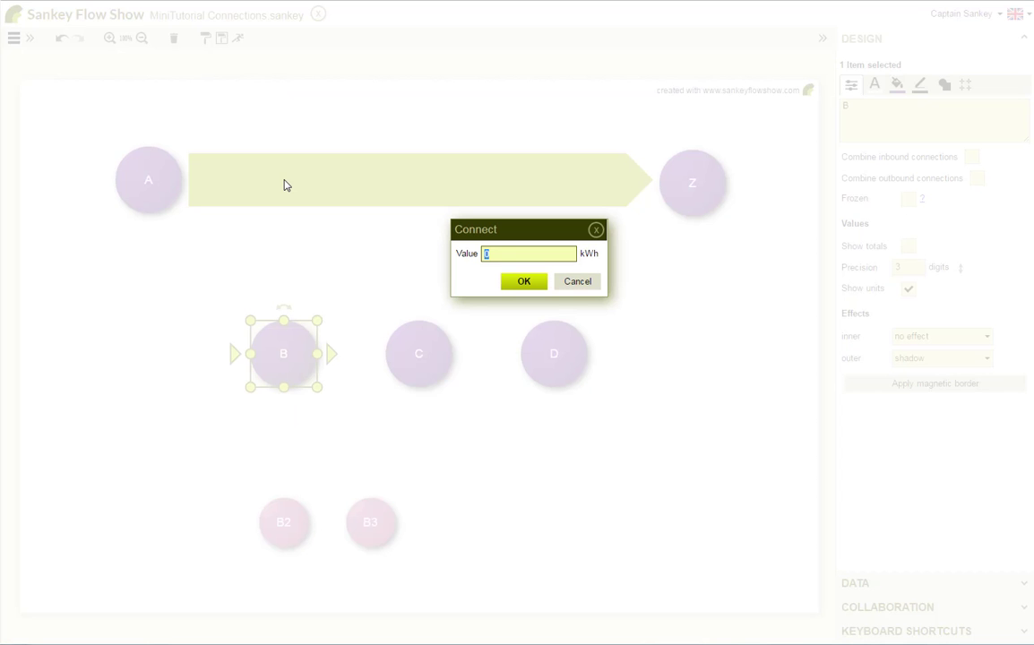
text(8)
click(525, 282)
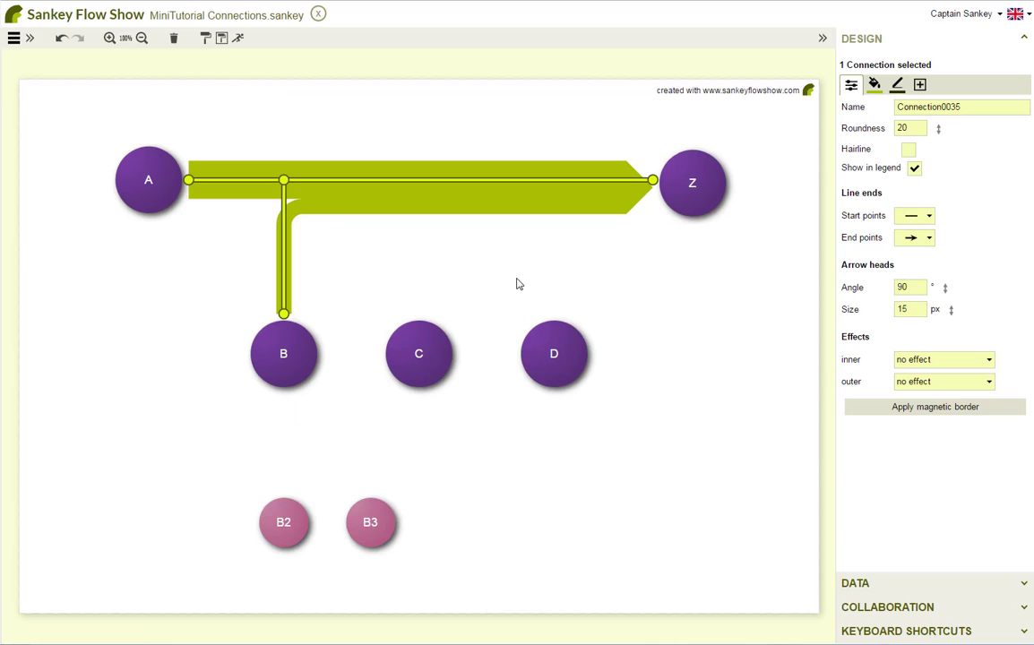
- Draw a vertical 2 kWh inbound connection to item C branching off the A–Z connection
click(425, 338)
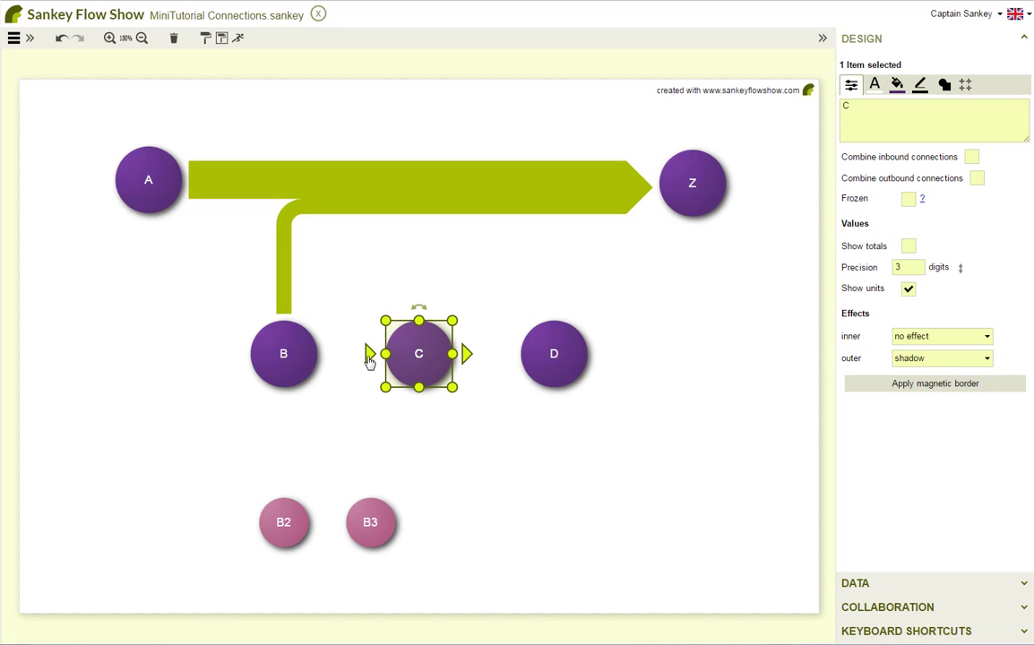
drag(369, 359, 420, 185)
text(2)
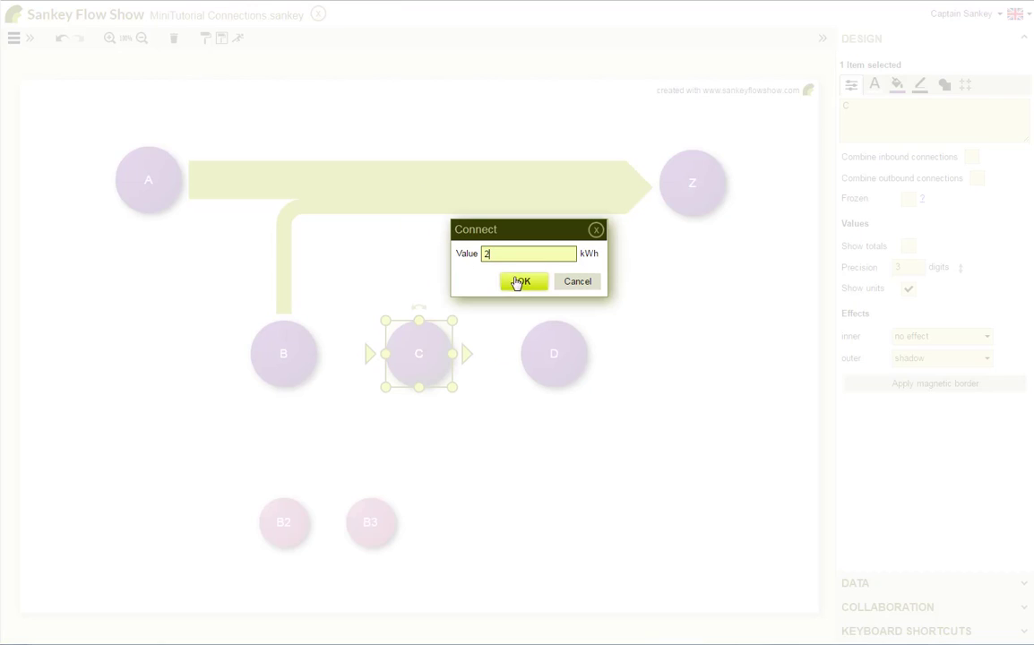
click(524, 282)
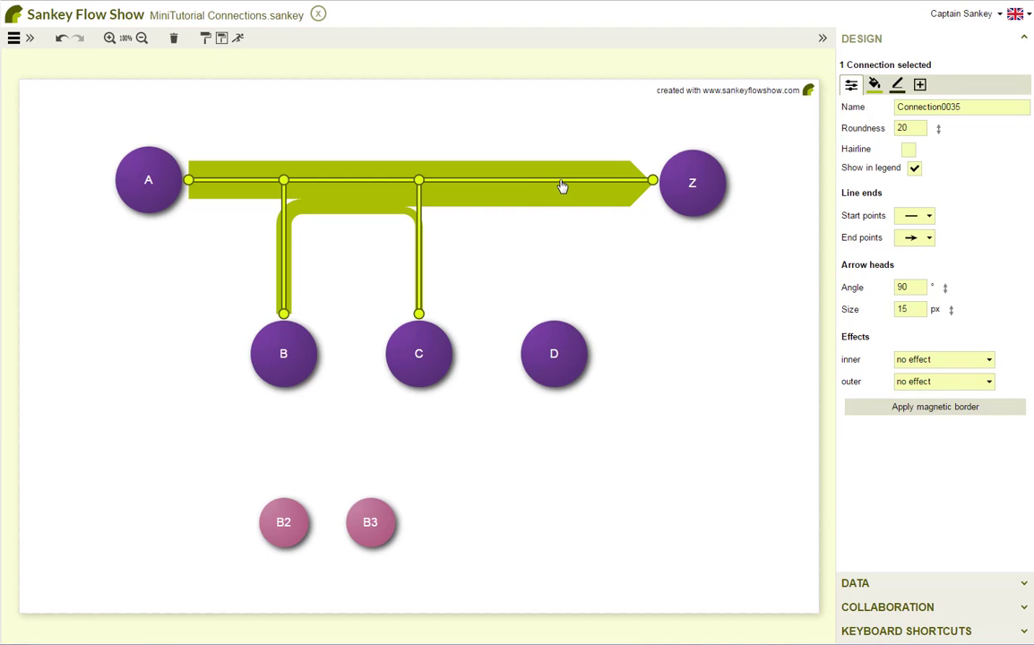
- Branch a 3 kWh flow from the A–Z connection to item D and align its junction vertically above D
drag(562, 187, 554, 316)
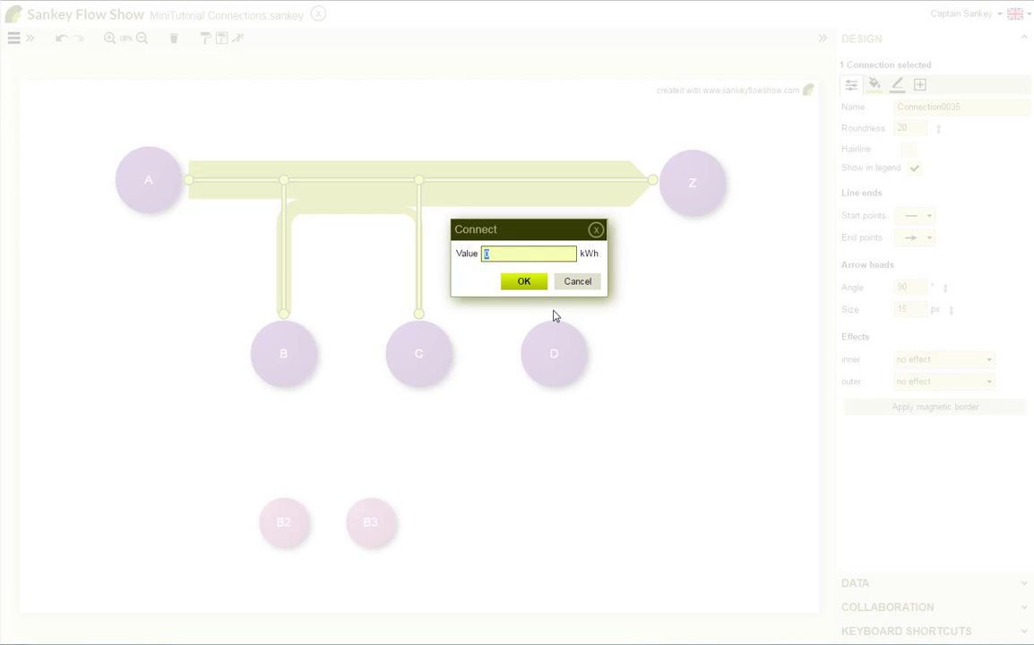
click(536, 283)
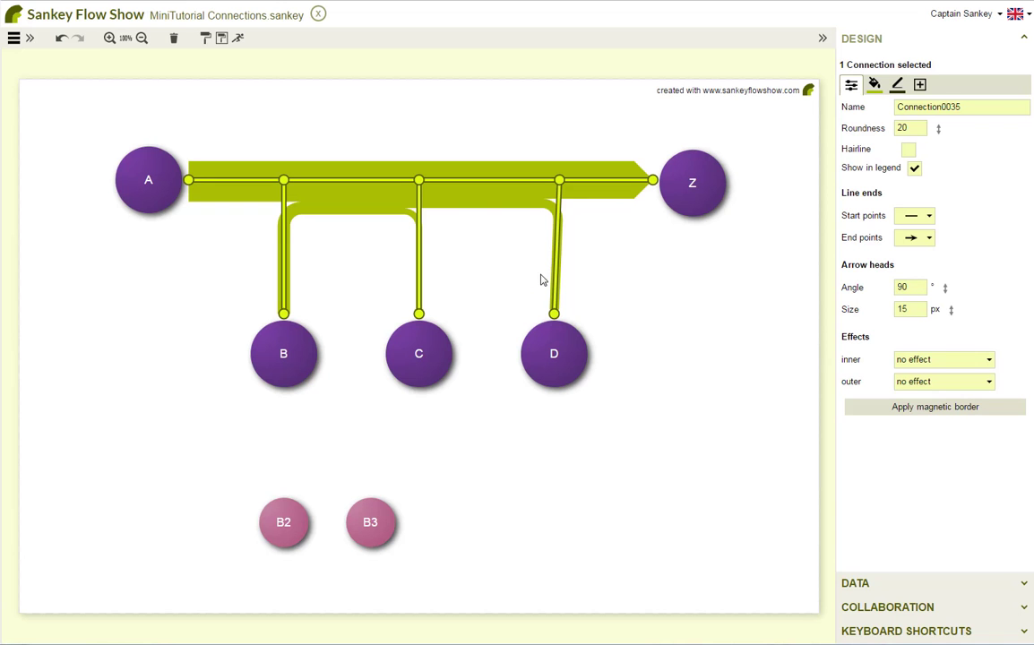
drag(555, 273, 557, 185)
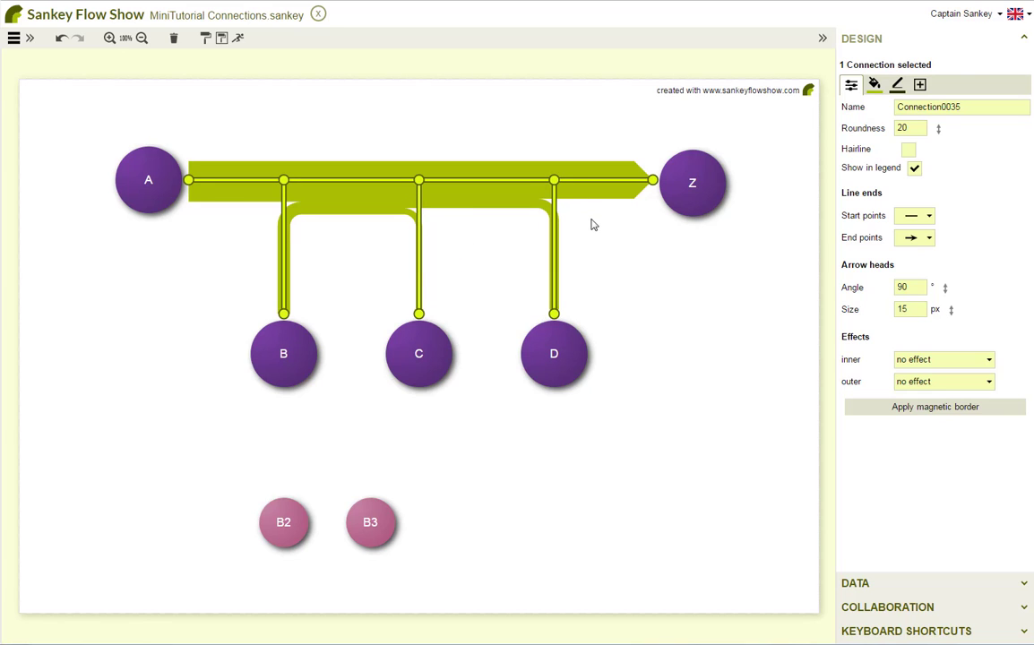
click(609, 251)
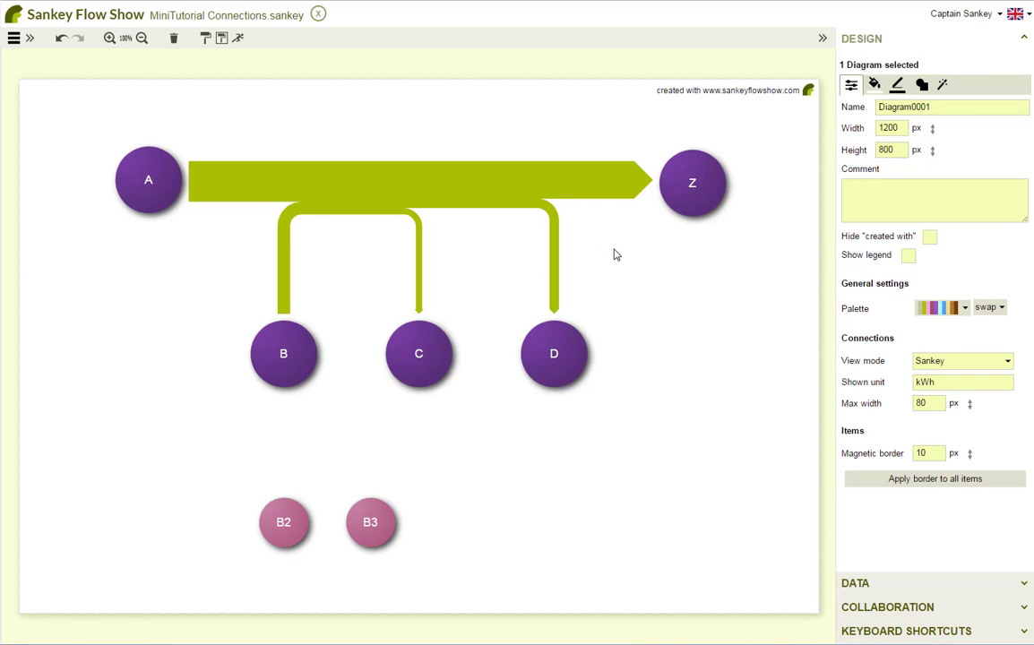
- Add a value indicator to the A–Z connection and place it beside the branch just above item C
click(625, 201)
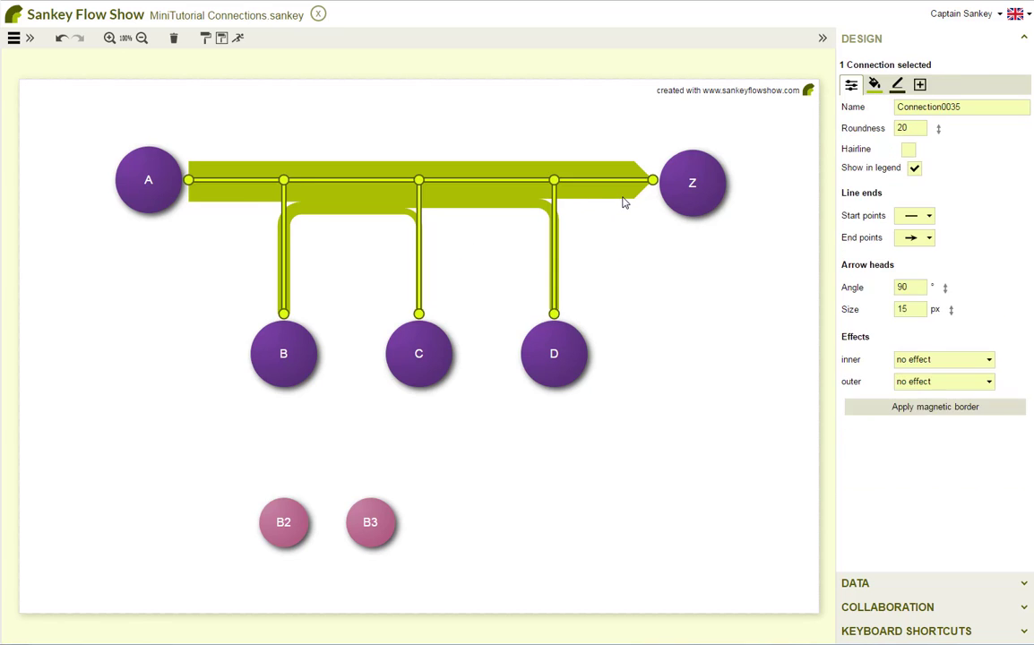
click(920, 84)
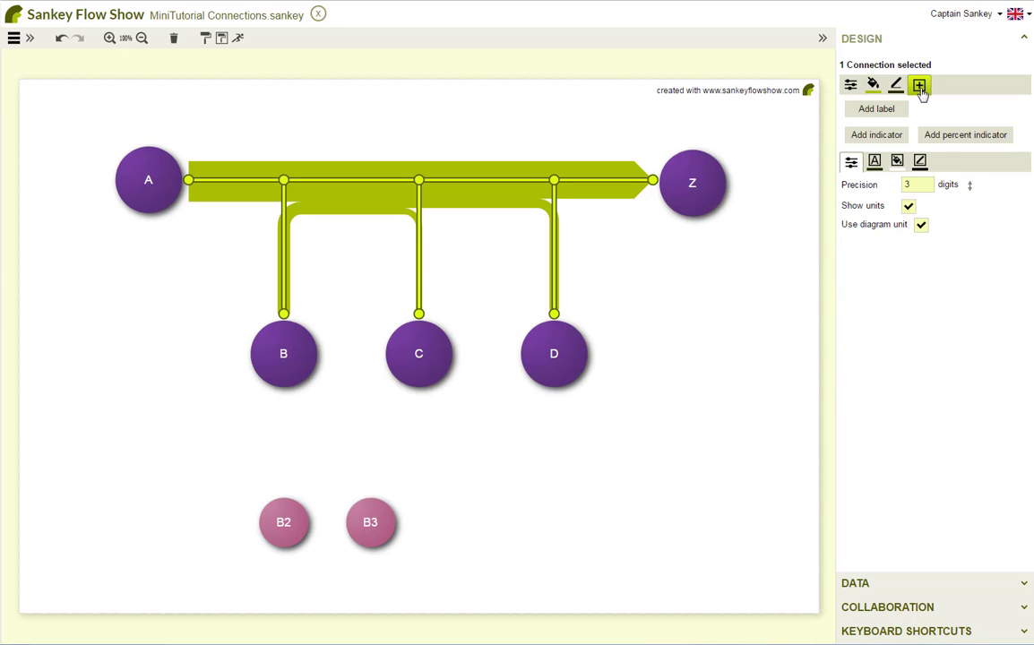
click(875, 134)
drag(578, 244, 457, 293)
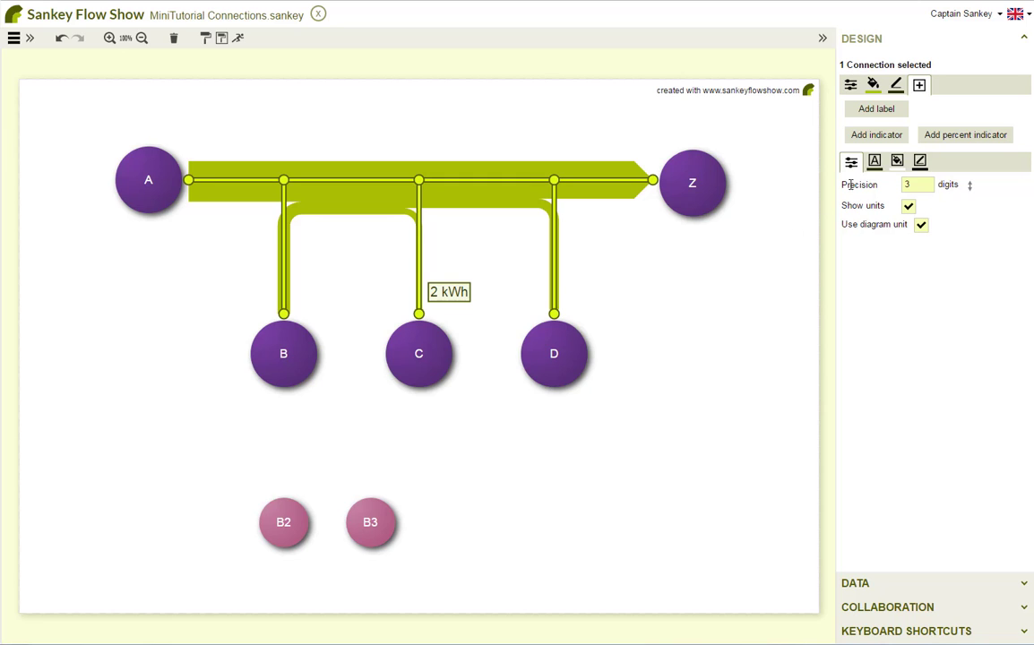
- Add value indicators to the remaining segments and place those of B and D beside their branches, just above the items
click(878, 136)
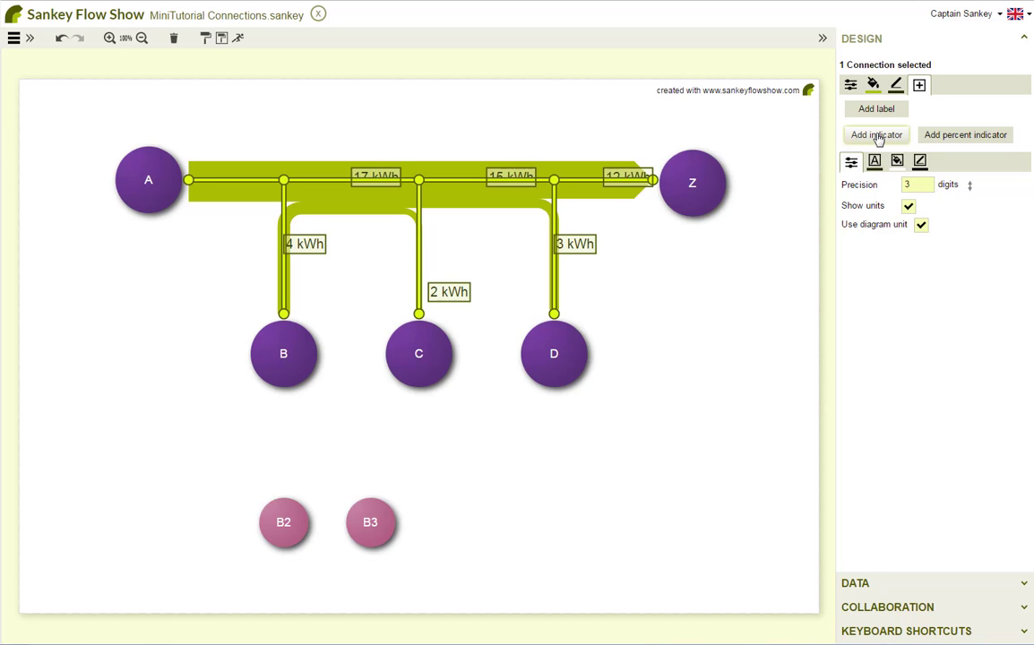
drag(303, 244, 320, 298)
drag(575, 243, 591, 309)
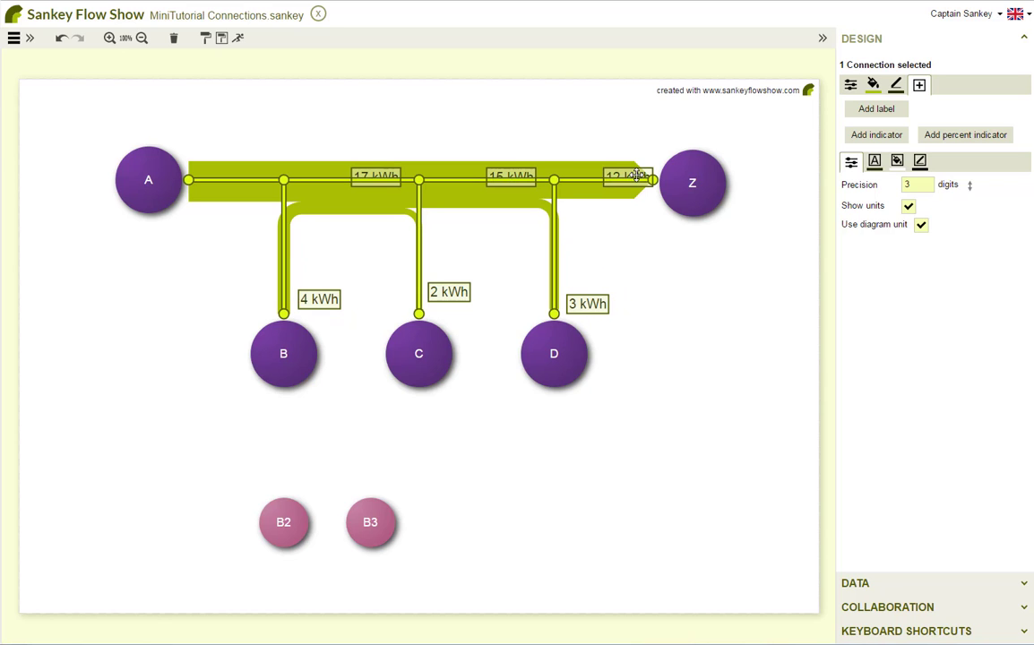
- Place one value indicator near the connection's Z end and one near its A end, and delete the one between C and D
drag(623, 179, 603, 190)
drag(376, 176, 228, 179)
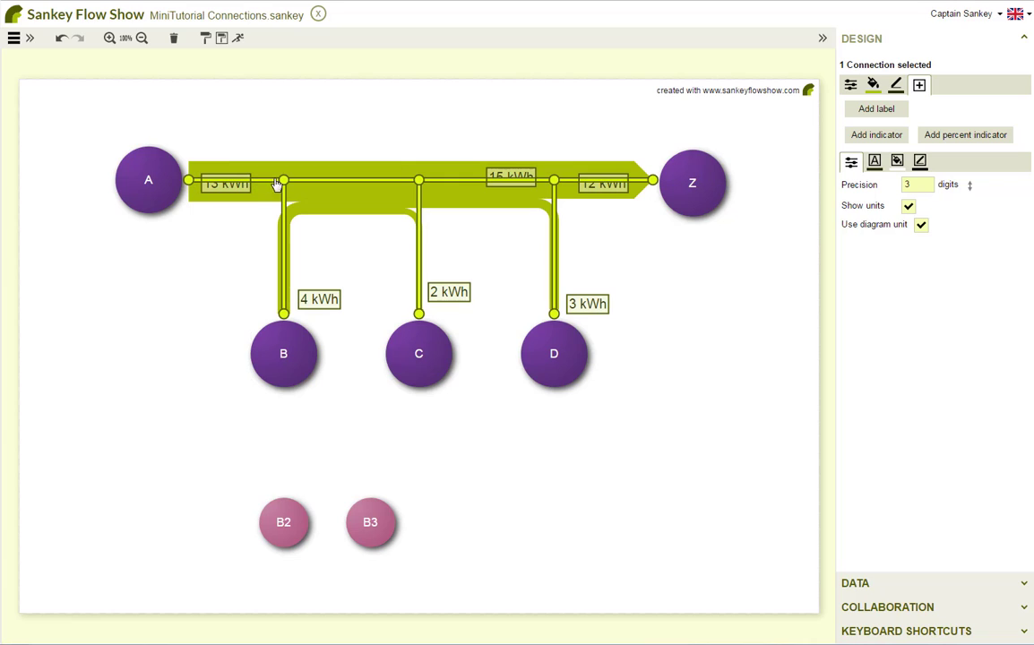
click(509, 176)
key(Delete)
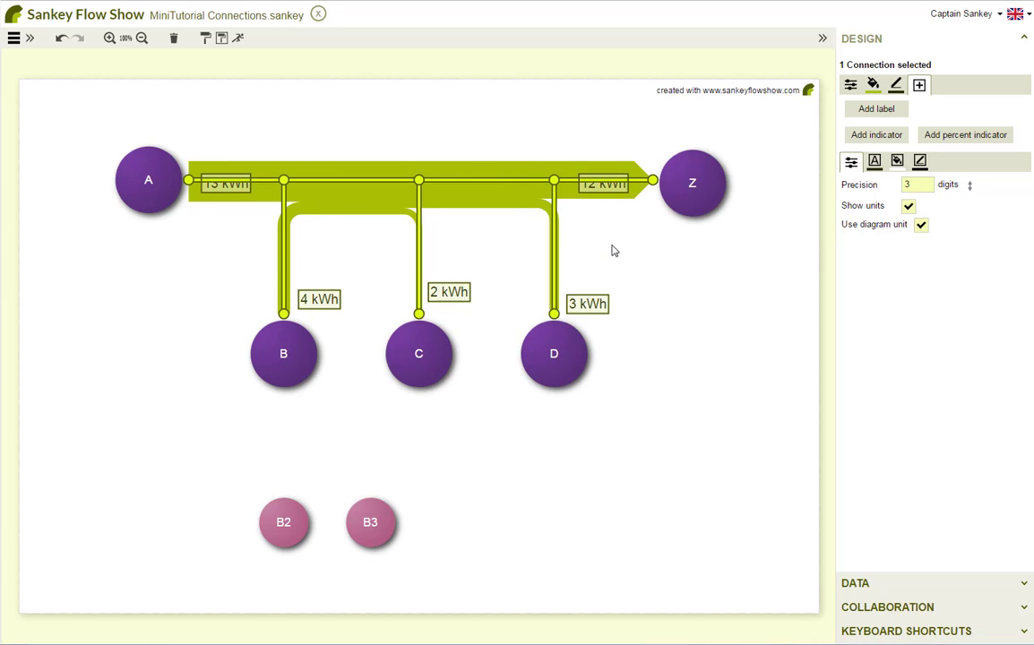
- Rename the connection to "el. power"
click(852, 85)
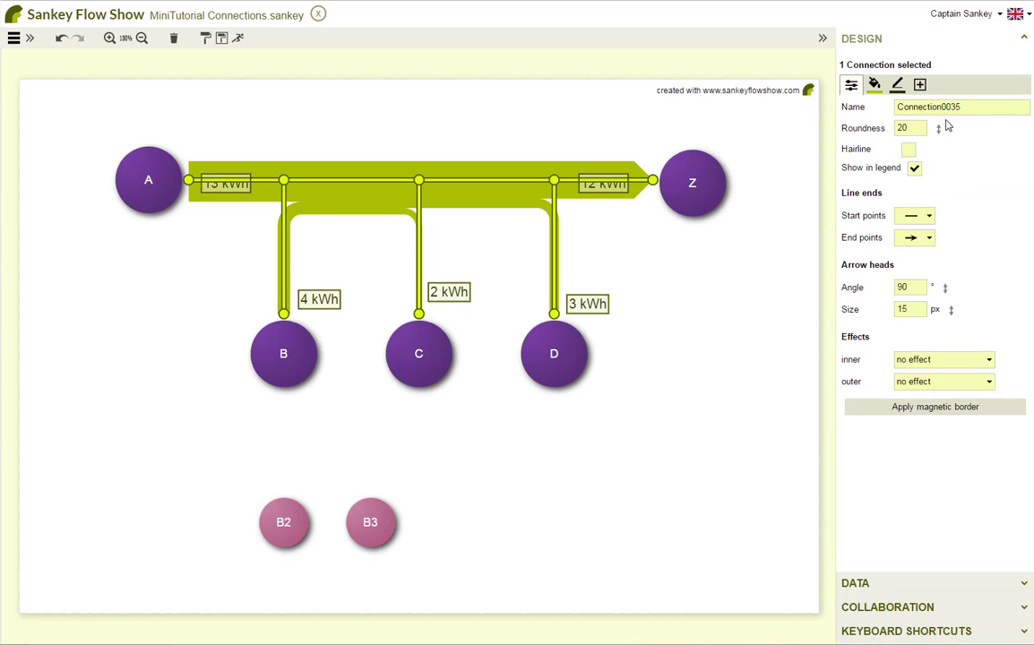
drag(963, 106, 826, 107)
text(el. power)
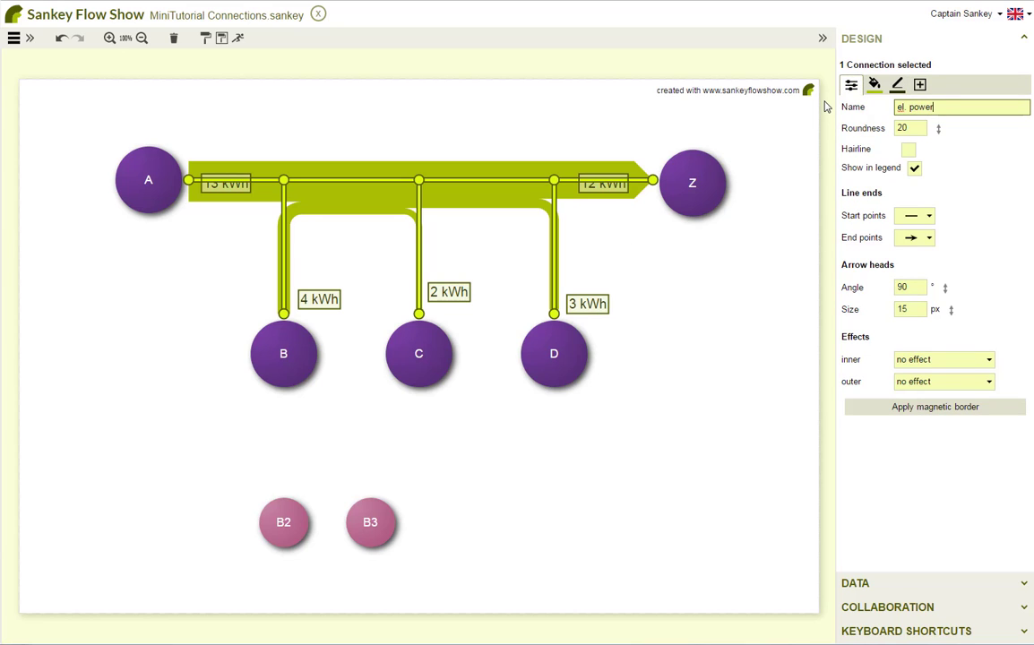
- Add the connection's name label and place it on the middle of the horizontal A–Z flow
click(919, 85)
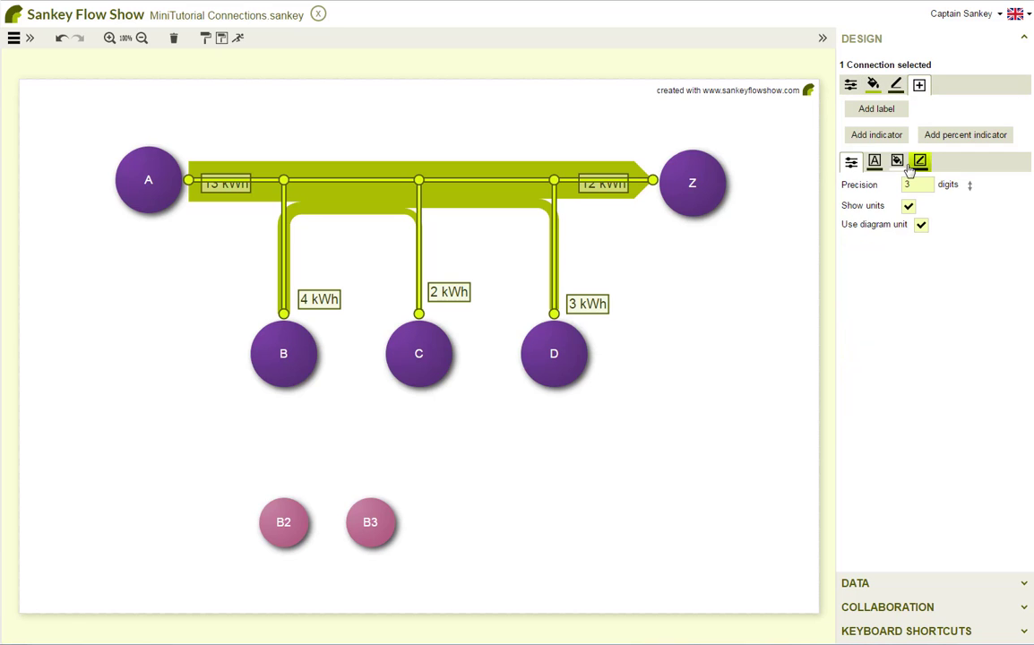
click(877, 108)
drag(582, 242, 384, 166)
- Draw an incoming connection to B from the empty area below and to its left, colour it light blue and bend it into an S-shaped route
click(288, 363)
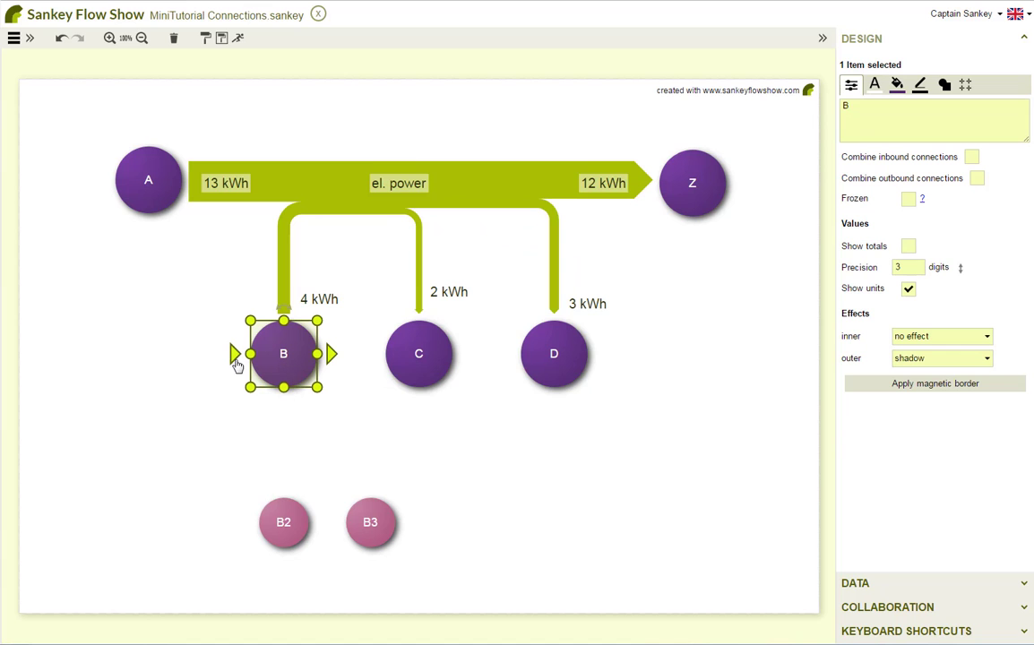
drag(236, 362, 188, 492)
click(521, 281)
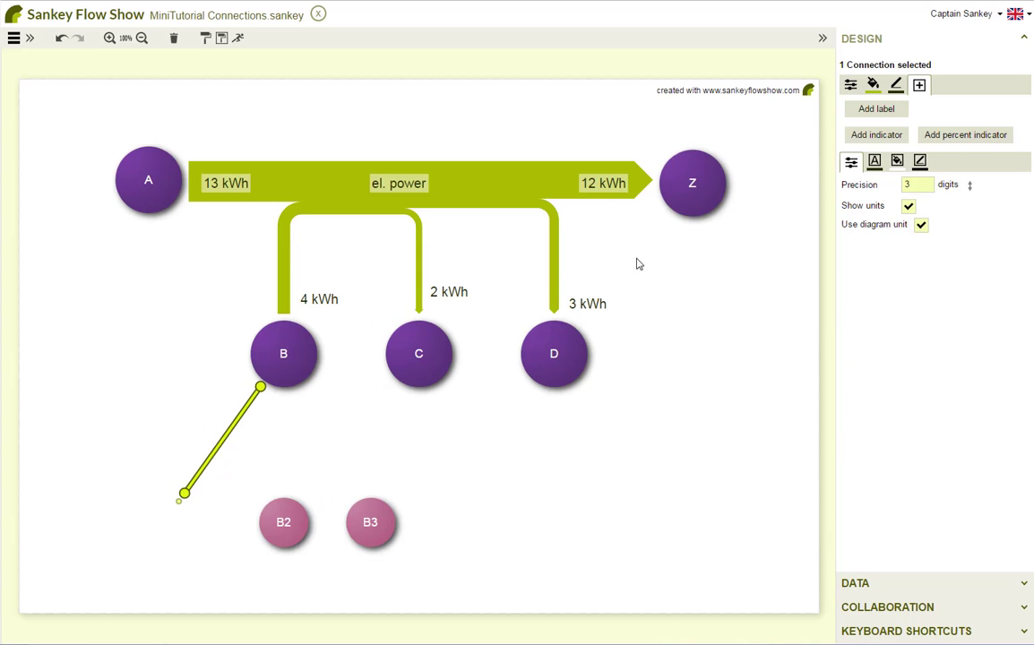
click(873, 84)
click(961, 179)
mouse_move(235, 429)
mouse_down()
mouse_move(182, 445)
mouse_move(185, 458)
mouse_move(255, 430)
mouse_up()
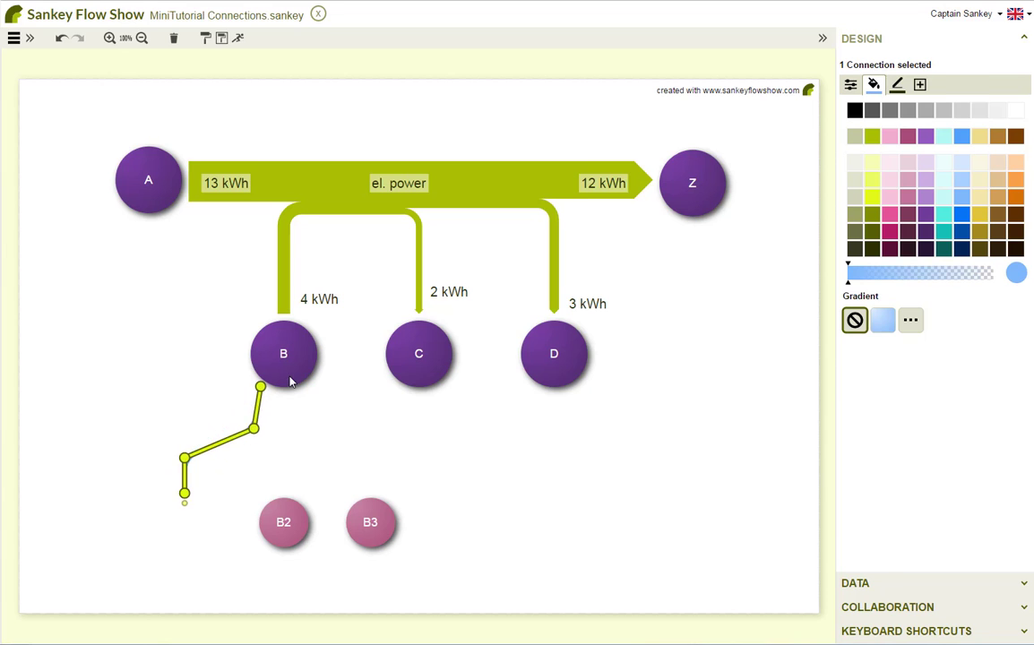
- Connect B2 to B with an incoming connection and fill it with medium blue
click(287, 372)
drag(233, 354, 283, 516)
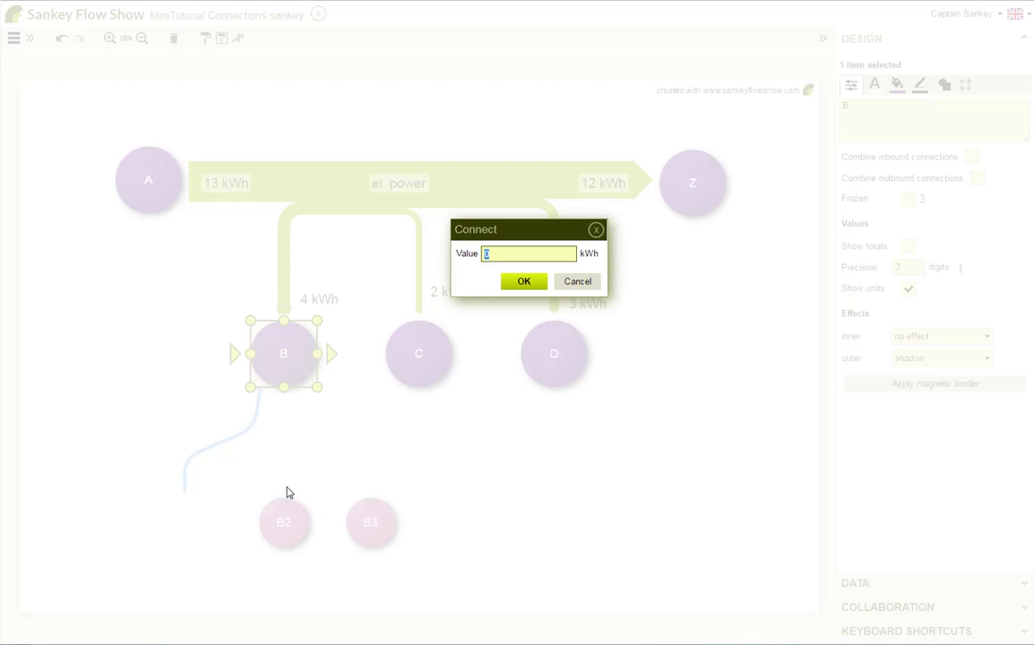
click(524, 281)
click(882, 197)
- Connect B3 to B with an incoming dark blue connection and bend it into an S-shaped route
click(300, 377)
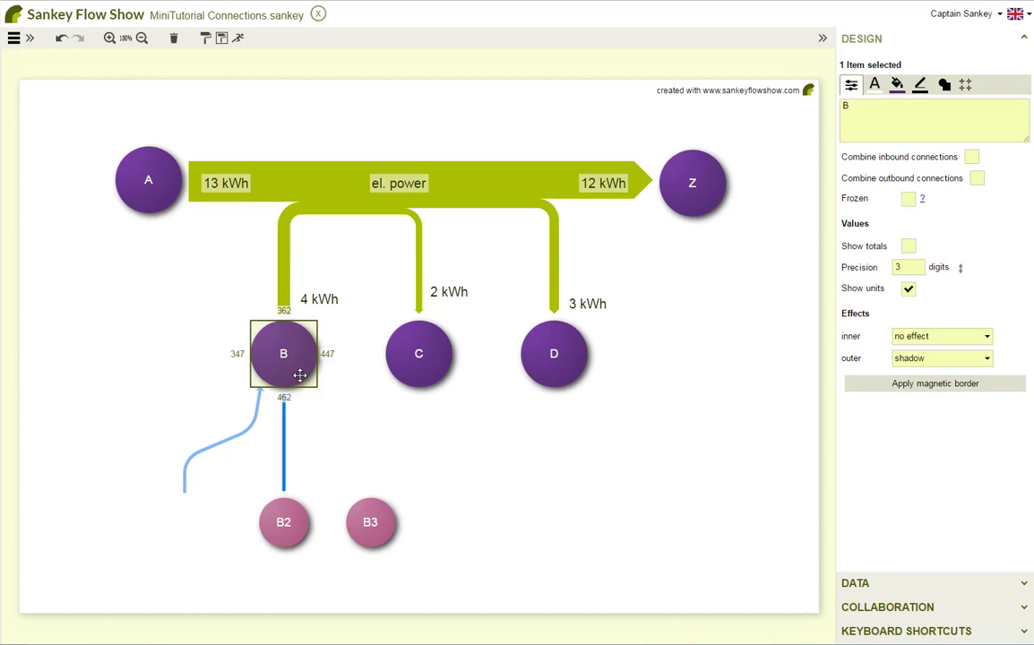
drag(233, 355, 374, 520)
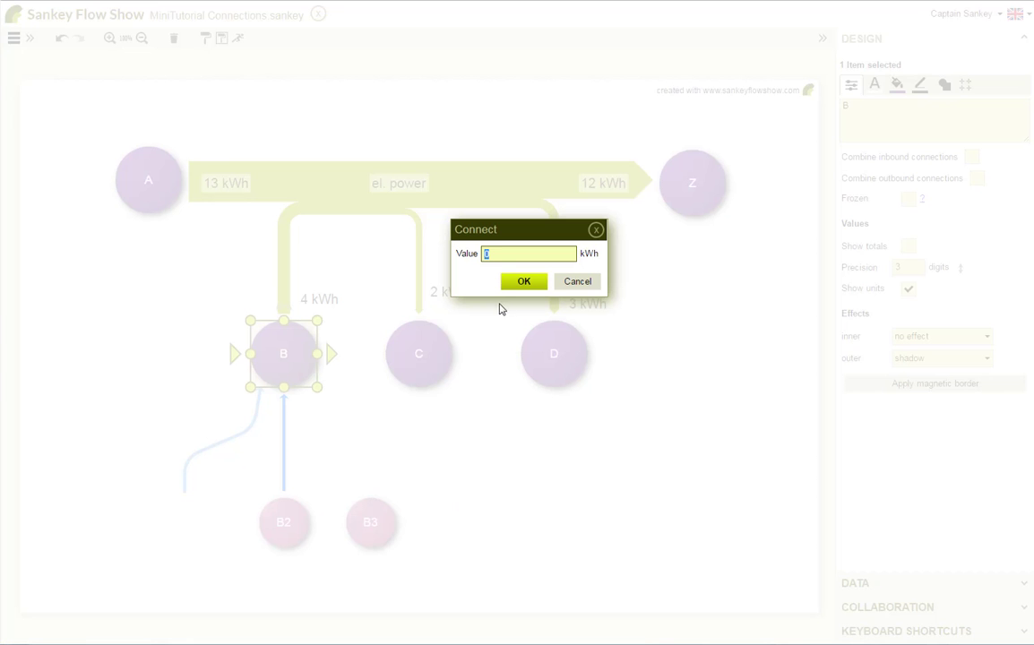
click(526, 284)
click(962, 228)
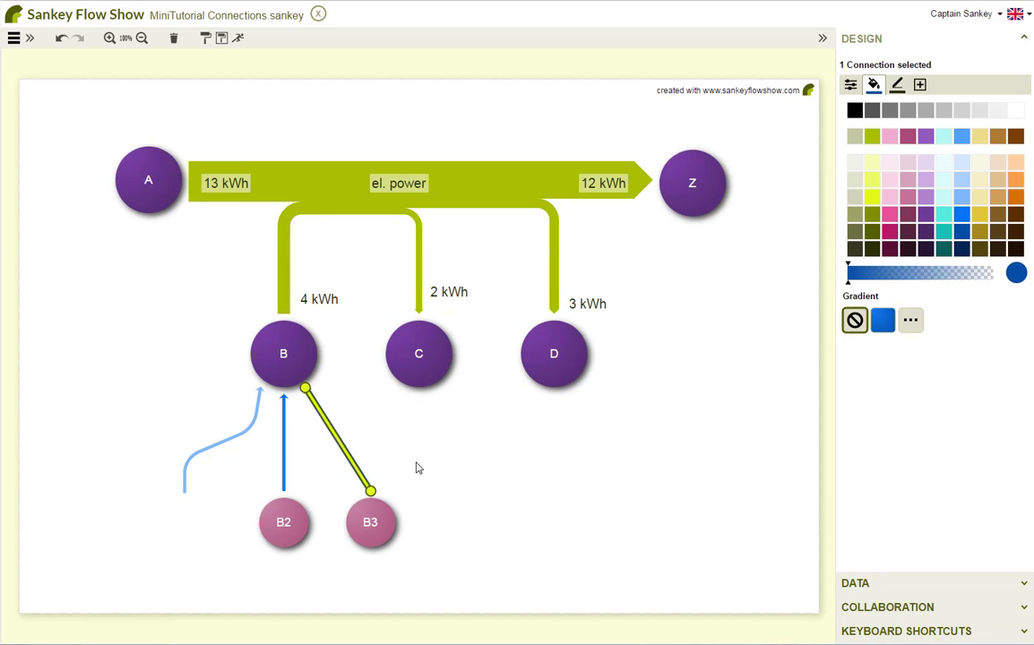
drag(330, 429, 287, 389)
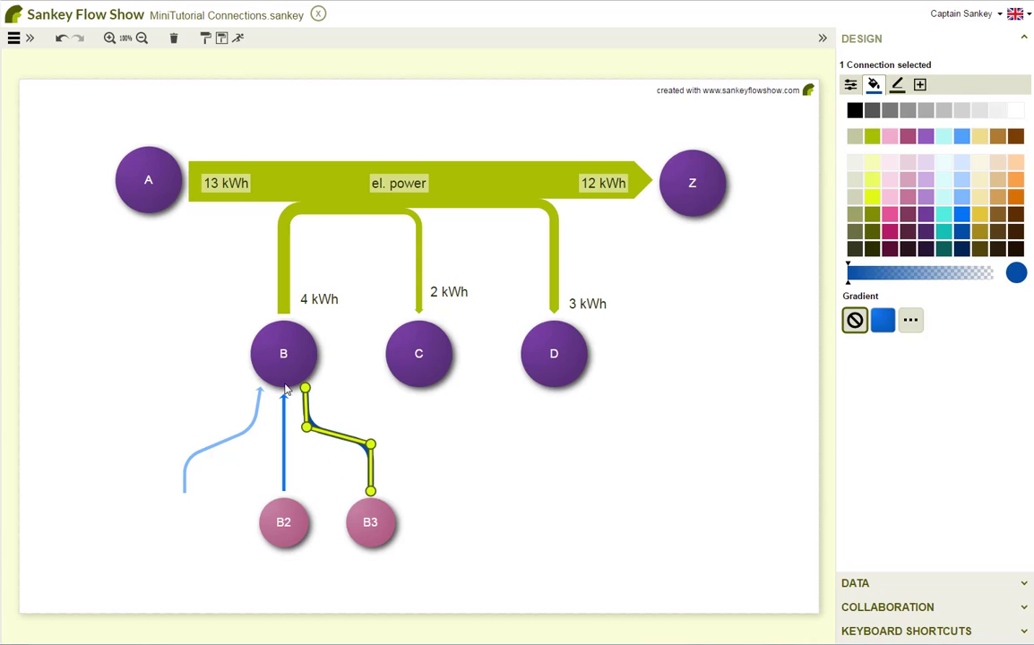
- Combine B's inbound connections into one arrow centred below the item and lengthen the light blue connection's free end downward
click(285, 381)
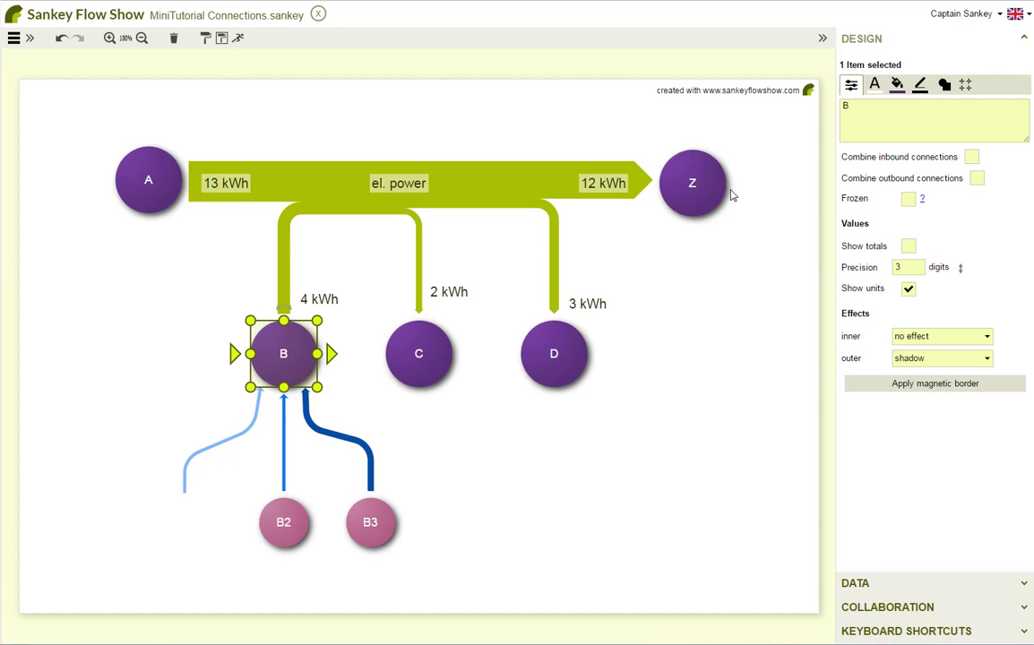
click(971, 160)
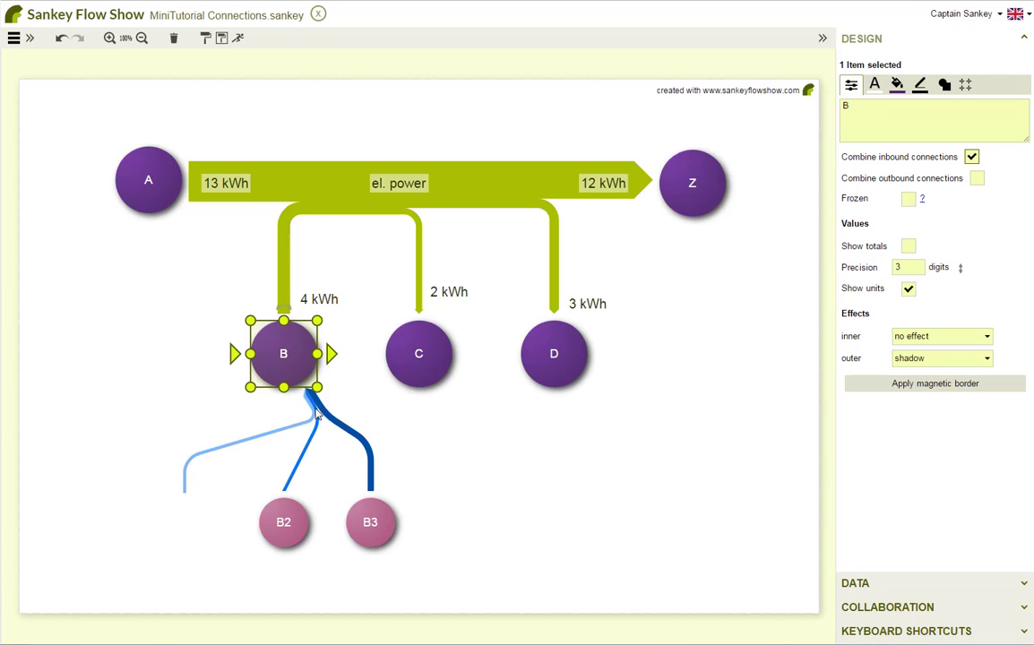
drag(285, 372, 269, 443)
drag(187, 496, 185, 534)
click(167, 406)
click(109, 38)
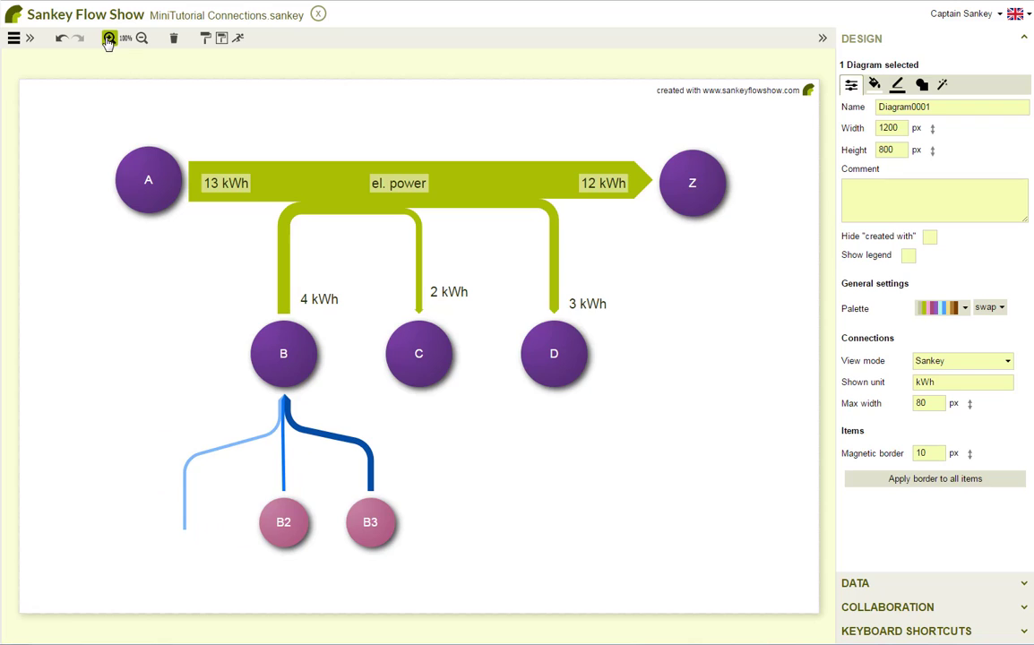
scroll(717, 367, down, 2)
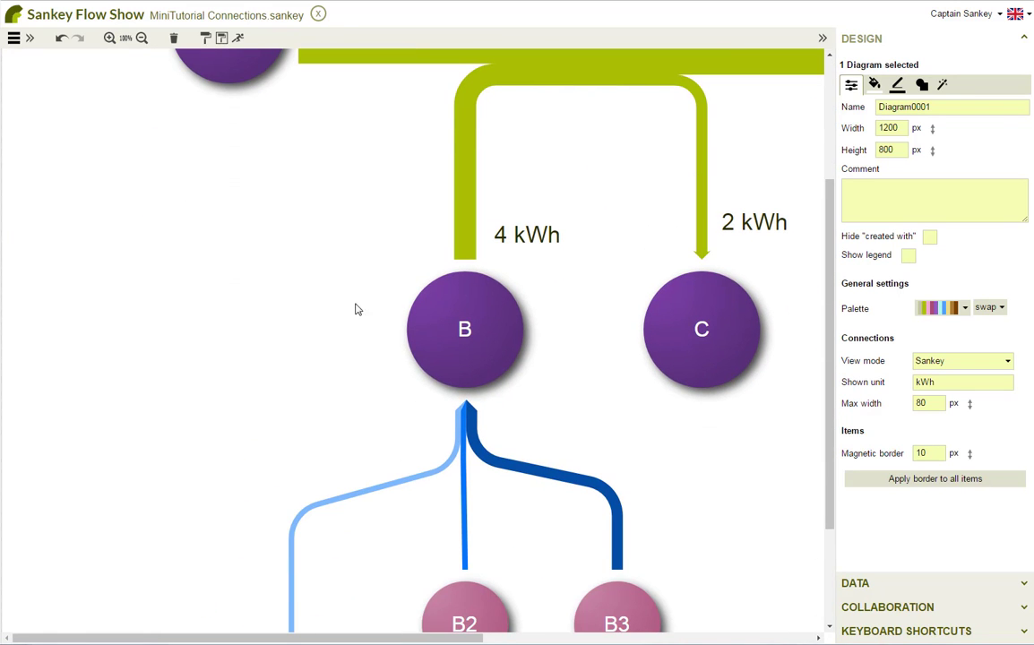
click(125, 38)
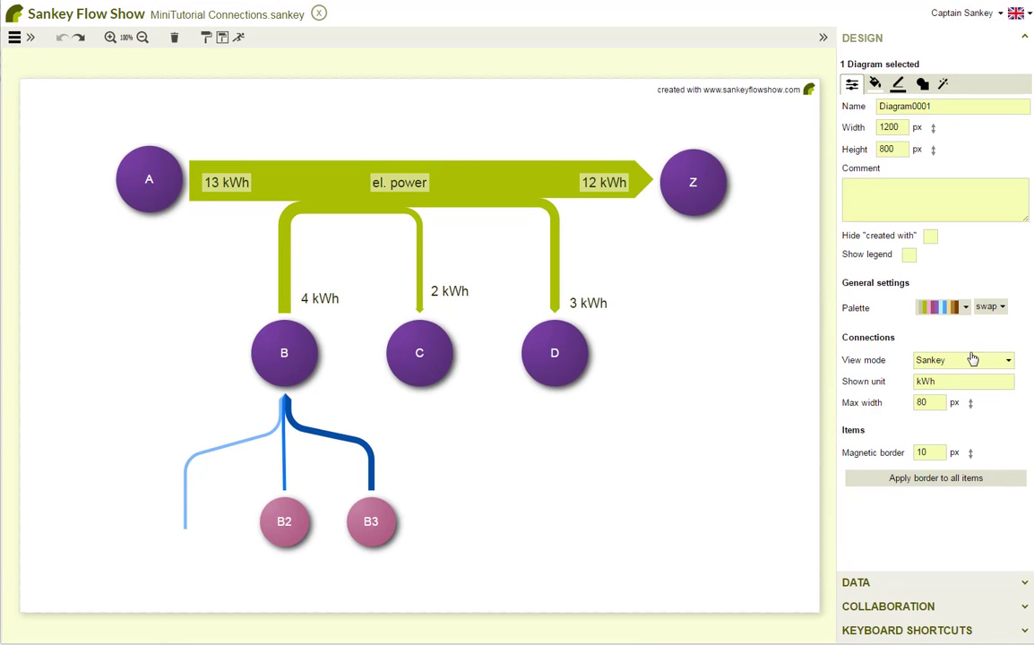
- Switch the diagram's connections to the constant width view mode with a width of 16 px
click(1006, 364)
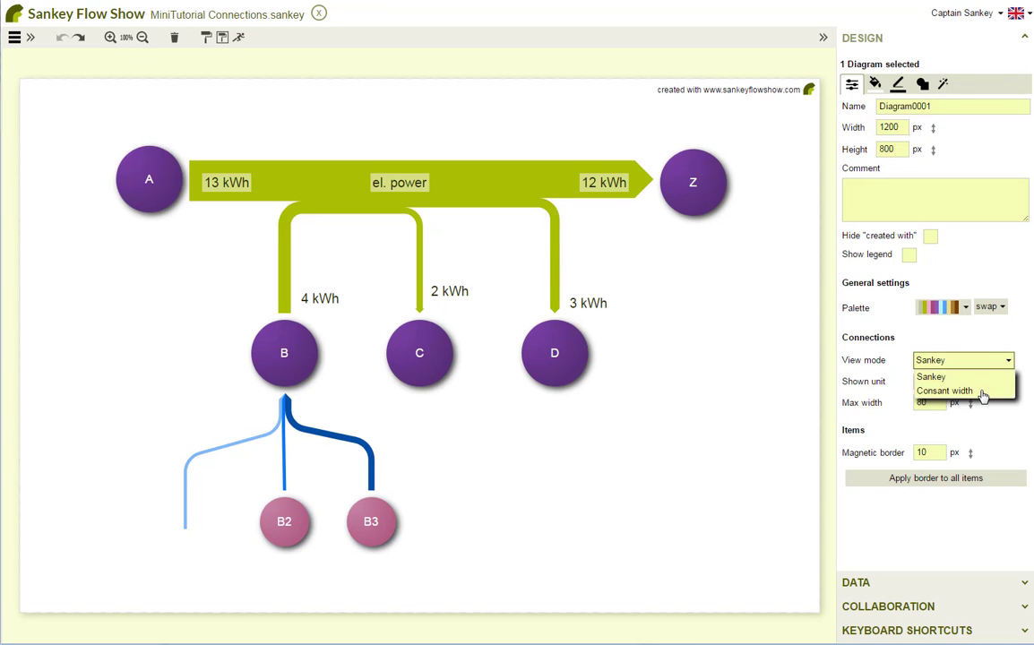
click(983, 393)
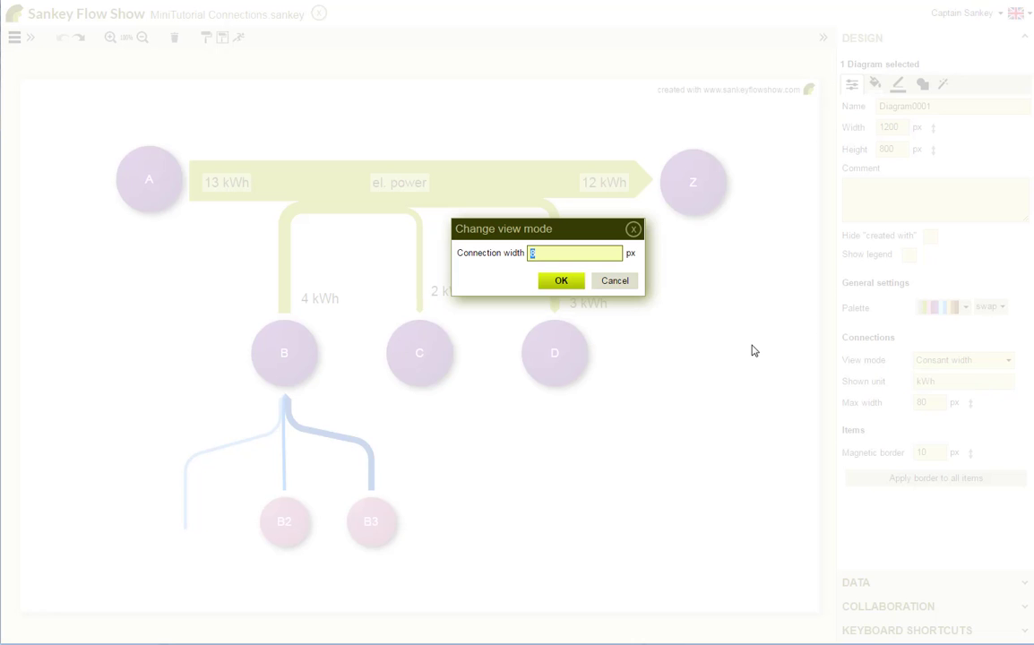
text(16)
click(561, 280)
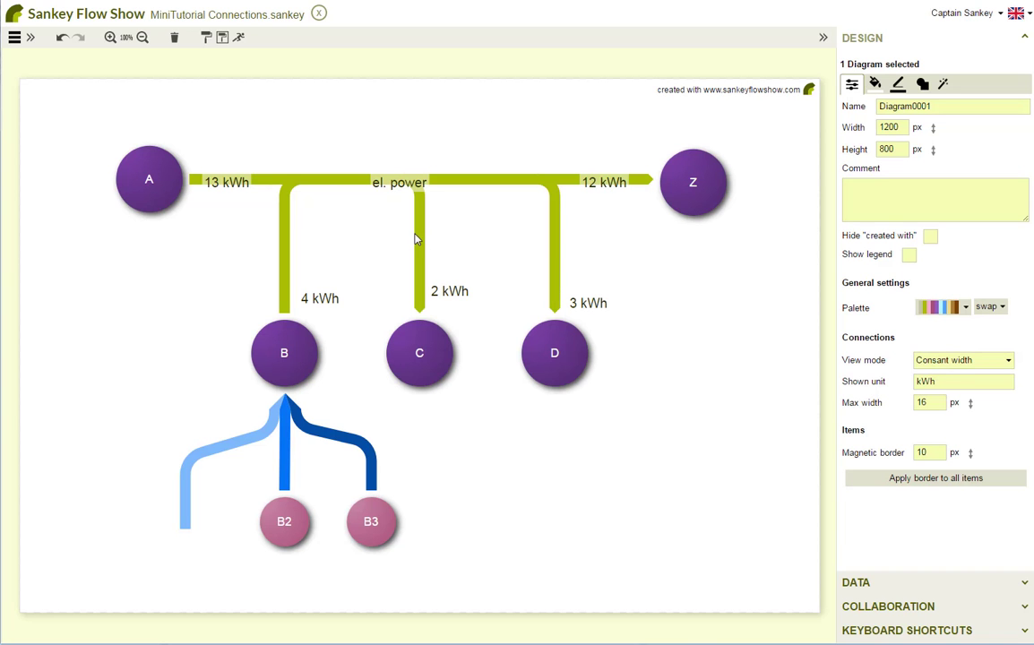
- Delete the branching green "el. power" connection and draw a new connection from A to Z
click(415, 240)
key(Delete)
click(162, 177)
drag(211, 181, 686, 183)
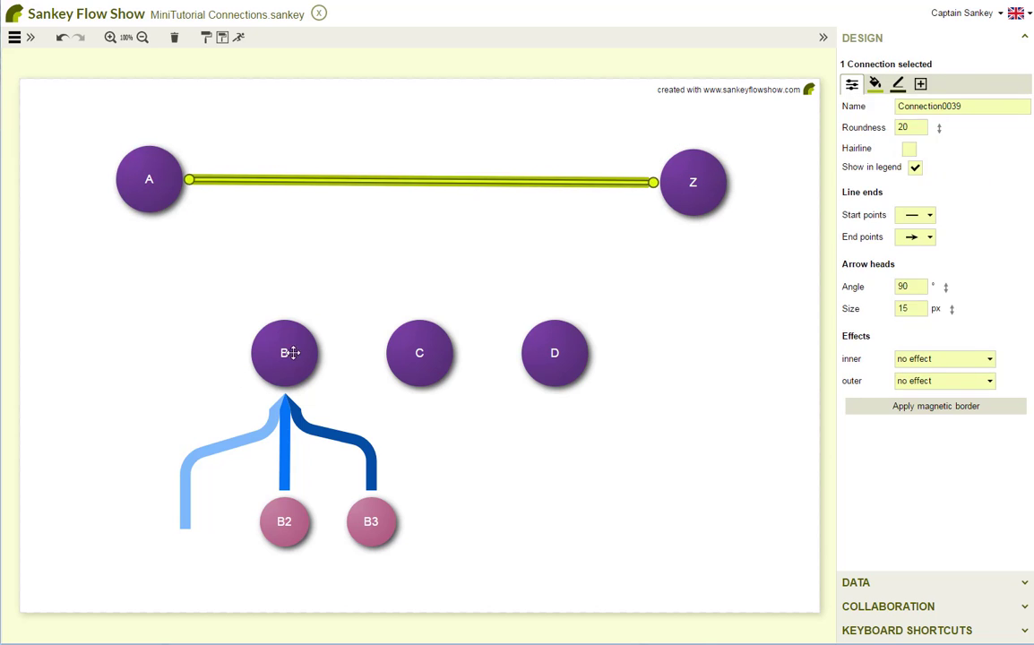
- Join B to the A–Z connection as a source and attach C and D to it as targets, each with a vertical branch
click(289, 352)
drag(298, 320, 284, 180)
click(428, 334)
drag(419, 323, 421, 186)
click(538, 333)
drag(555, 315, 555, 181)
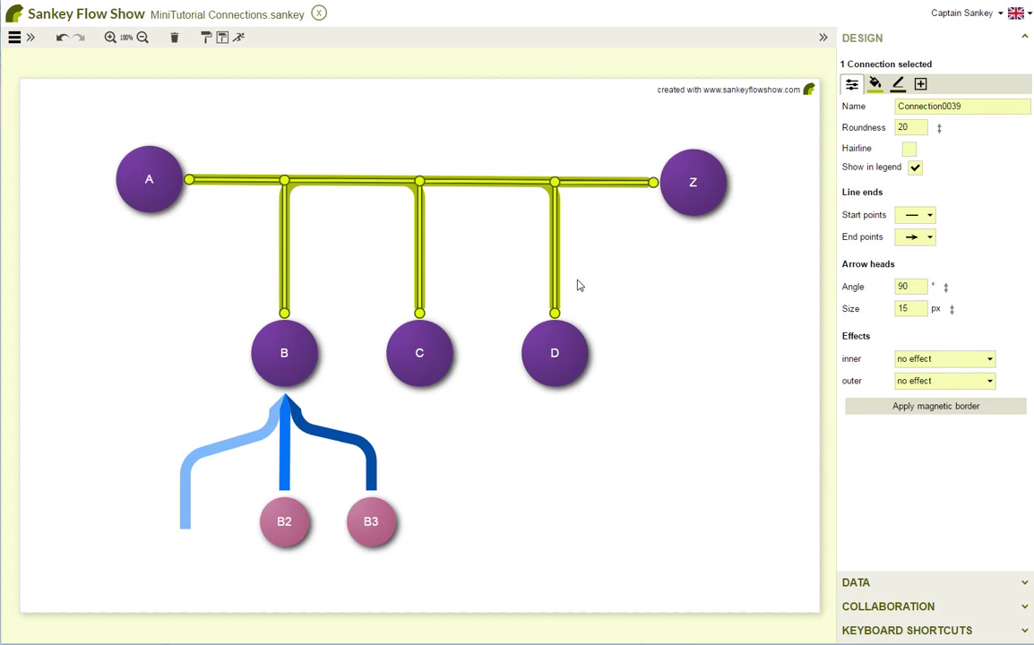
- Set the diagram's connection view mode to Sankey with a maximum width of 80 px
click(640, 376)
click(959, 359)
click(937, 376)
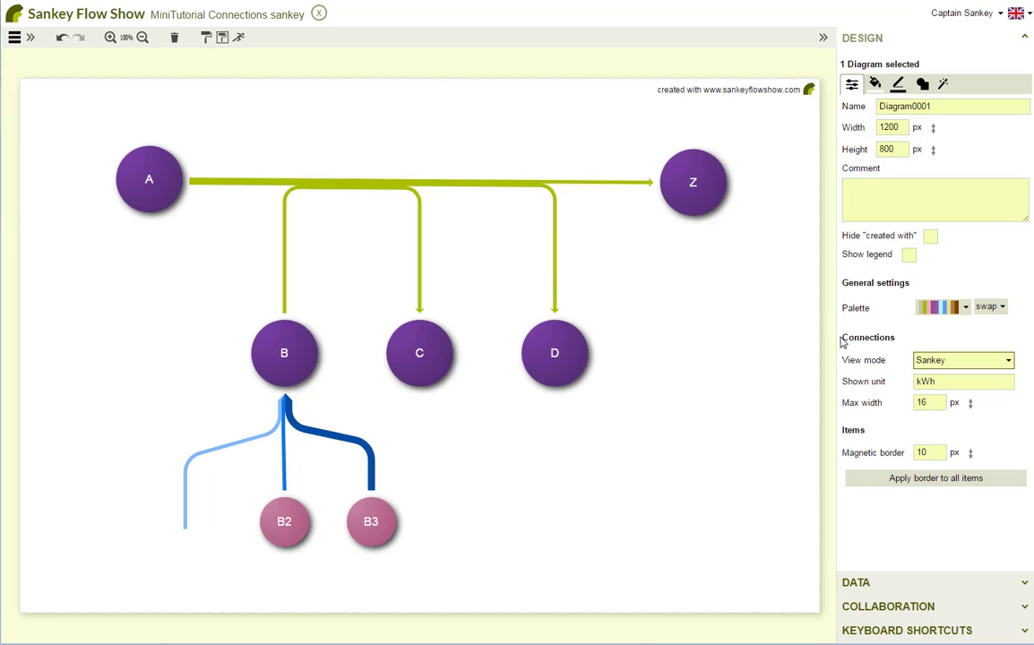
double_click(935, 404)
text(80)
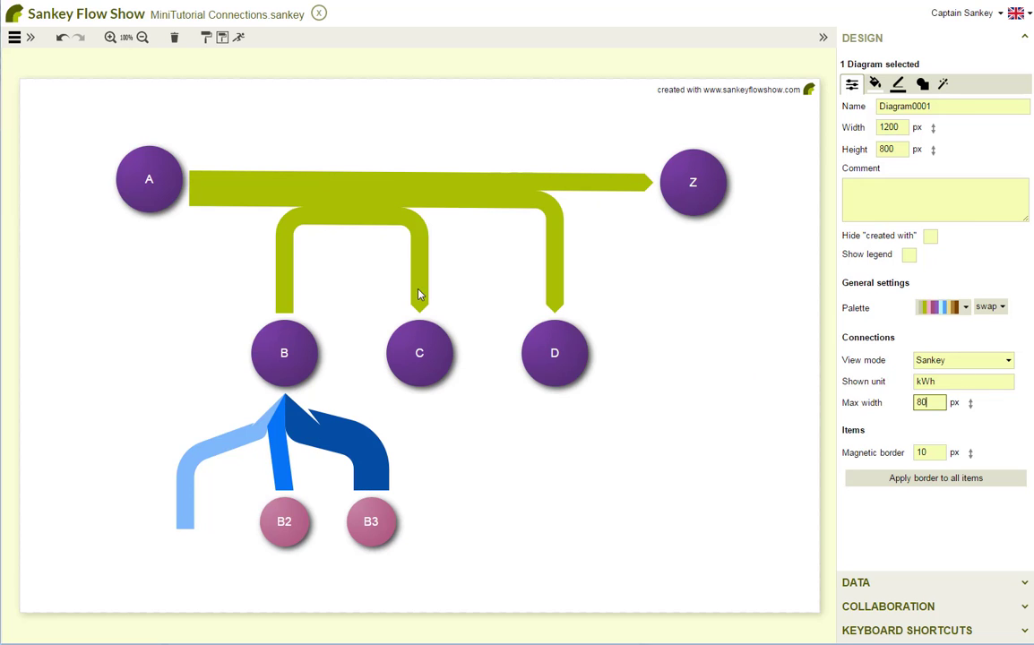
- Set the green connection's flow values to 4 kWh for B, 2 kWh for C, 3 kWh for D and 12 kWh for Z
click(418, 294)
click(887, 584)
click(963, 171)
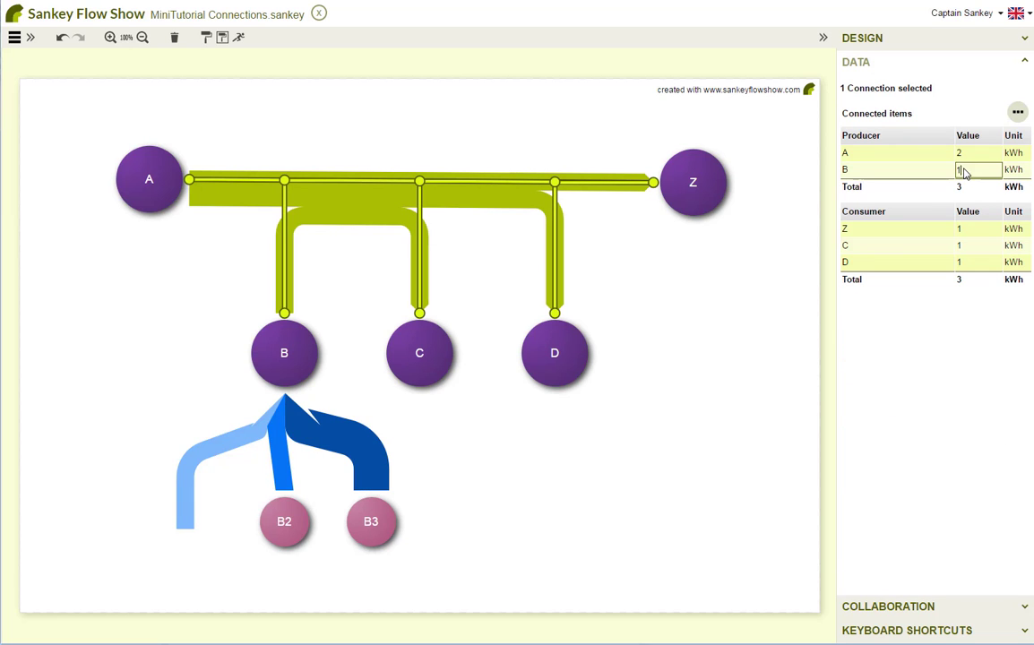
text(4)
click(967, 247)
text(2)
click(967, 262)
text(3)
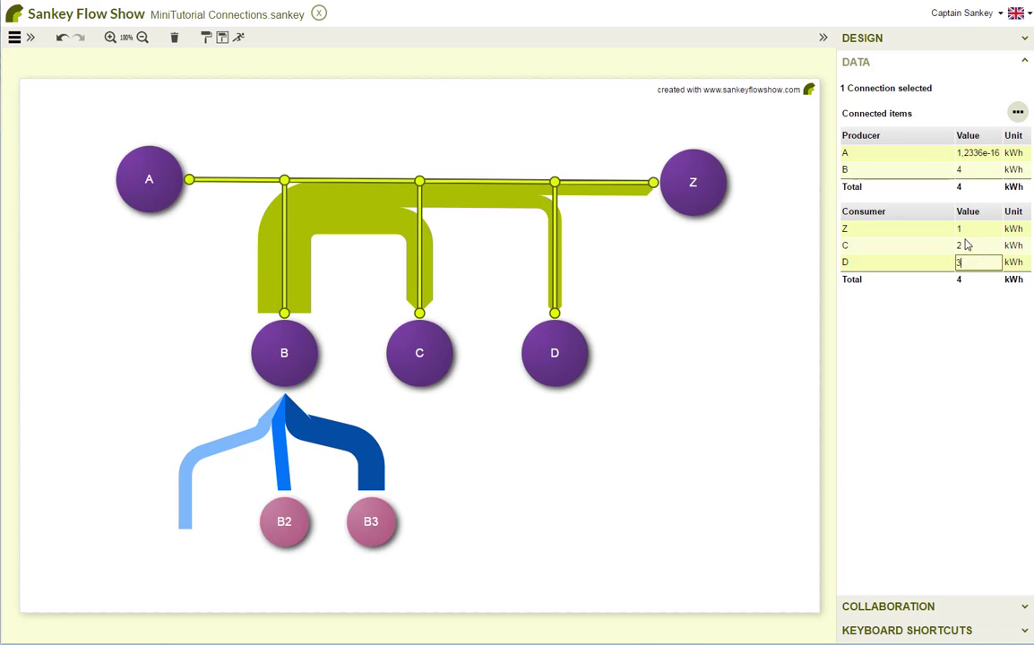
click(967, 230)
text(2)
click(971, 250)
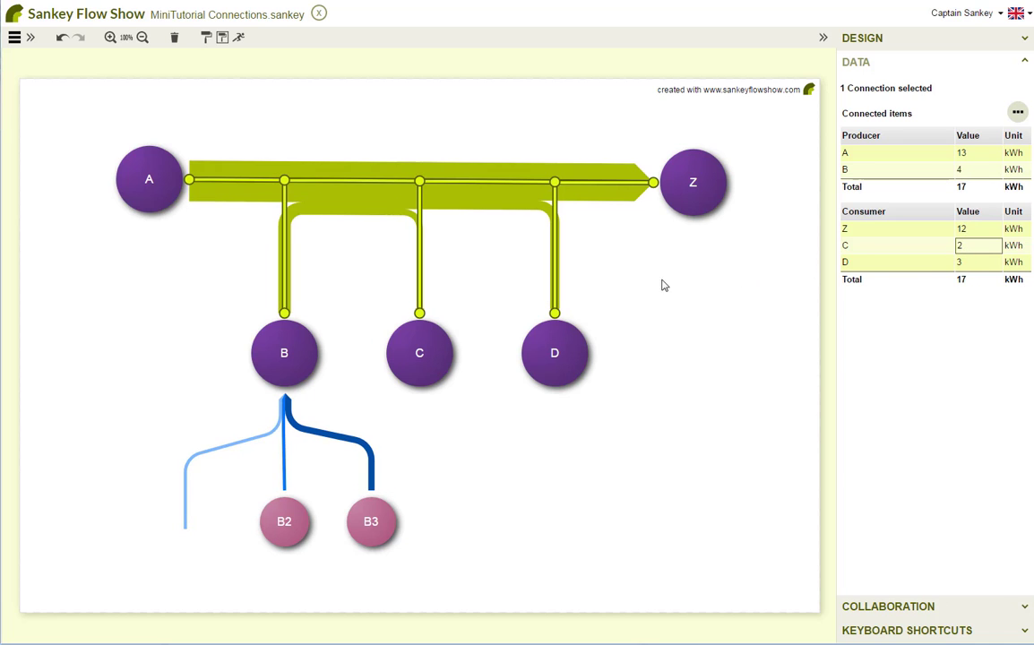
- Add value indicators to the segments of the green connection between A, B, C, D and Z
click(748, 192)
click(612, 168)
click(862, 37)
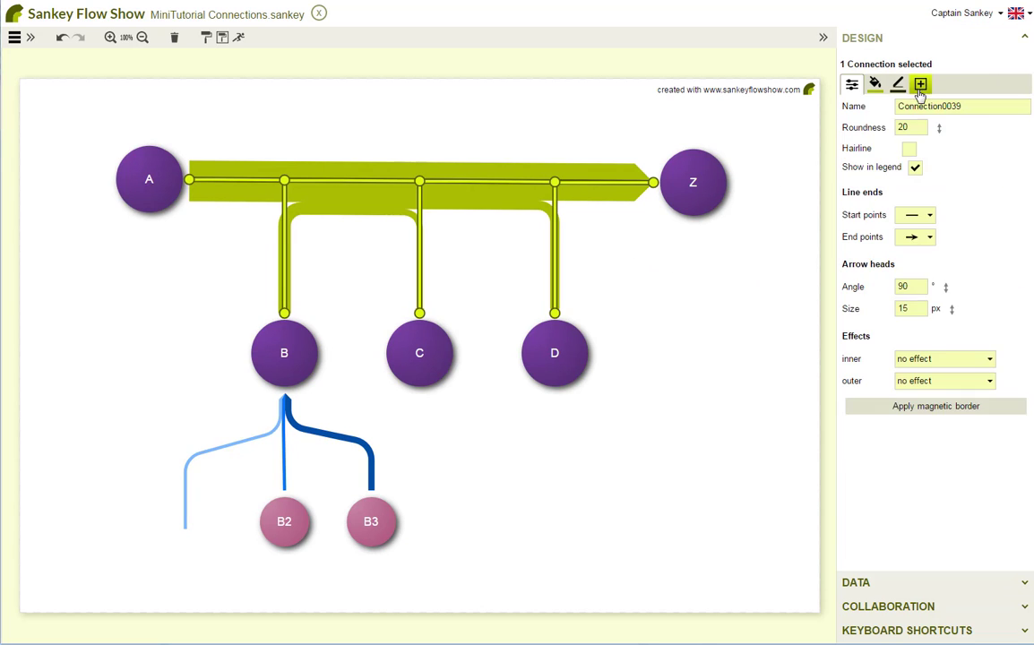
click(919, 85)
click(877, 134)
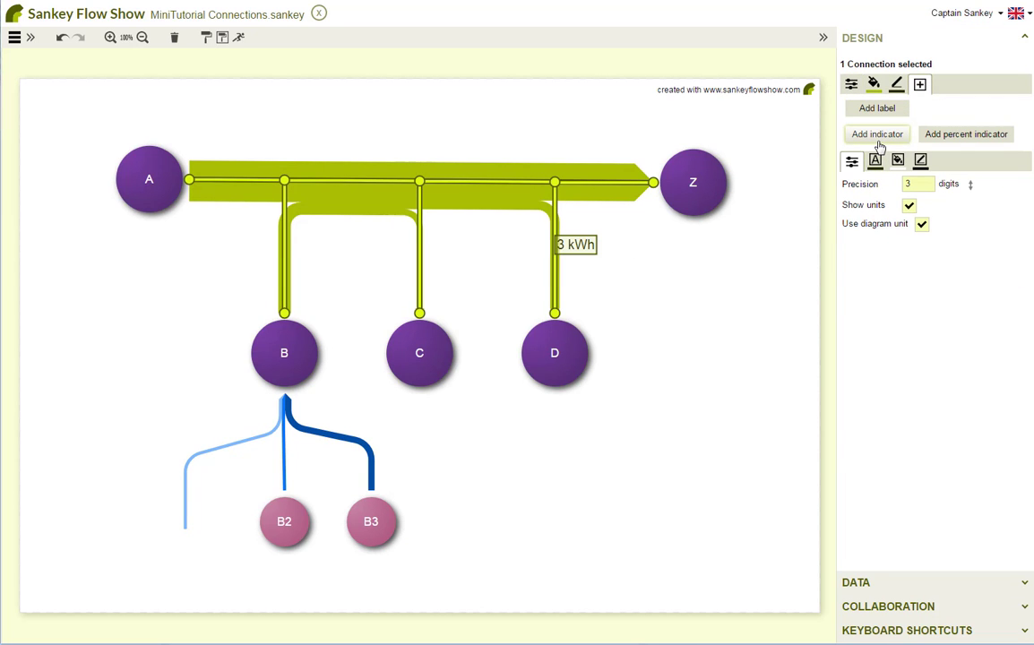
- Place the branch indicators just above B, C and D, and the two horizontal ones near the A and Z ends of the flow
drag(303, 243, 315, 298)
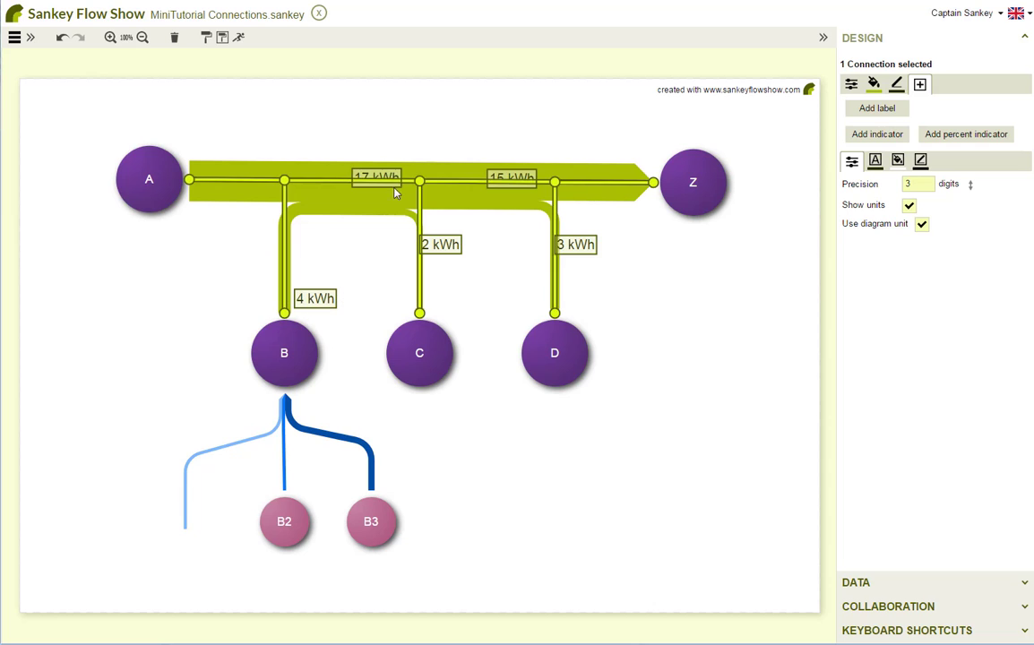
drag(376, 178, 235, 180)
drag(440, 244, 447, 303)
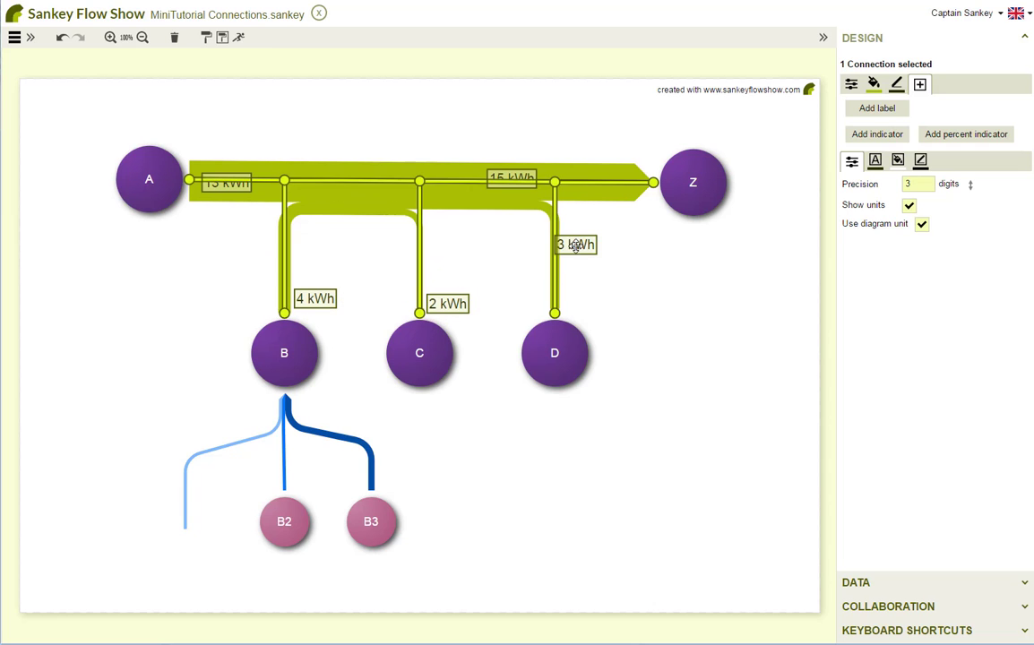
drag(575, 244, 589, 303)
drag(512, 178, 605, 182)
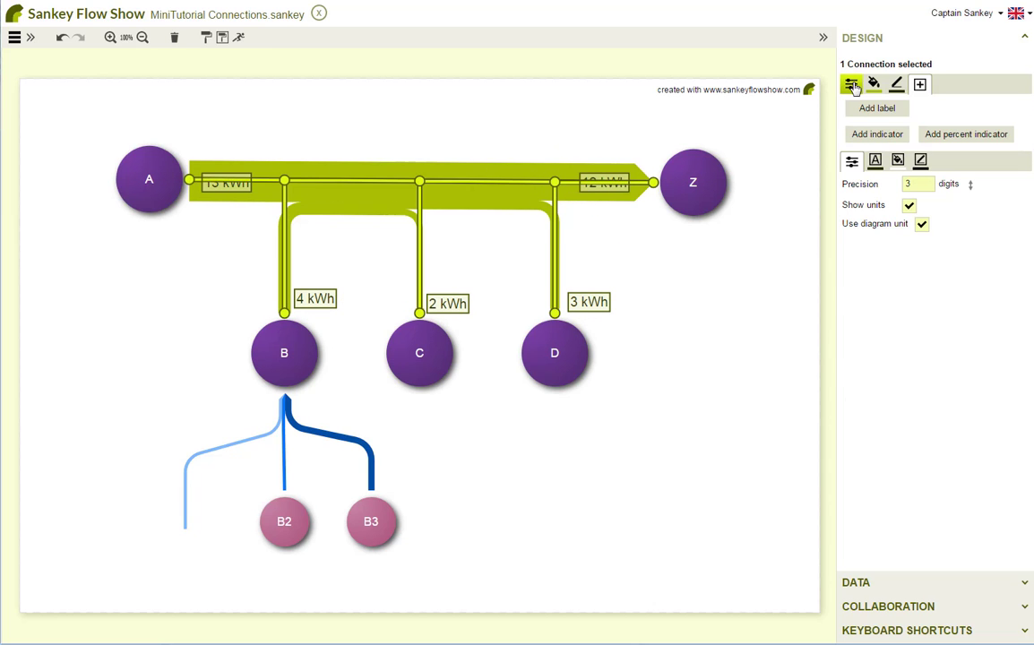
- Rename the connection to "el. power" and place its name label on the middle of the horizontal A–Z flow
click(851, 84)
drag(908, 116, 876, 114)
text(el. power)
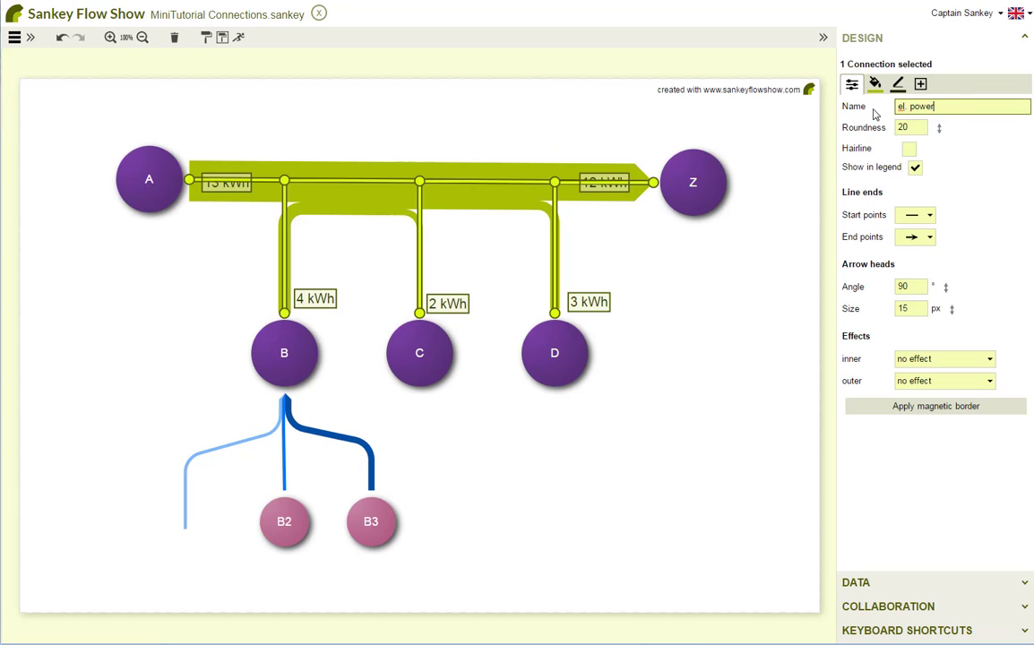
click(920, 83)
click(877, 107)
drag(580, 242, 414, 188)
click(661, 320)
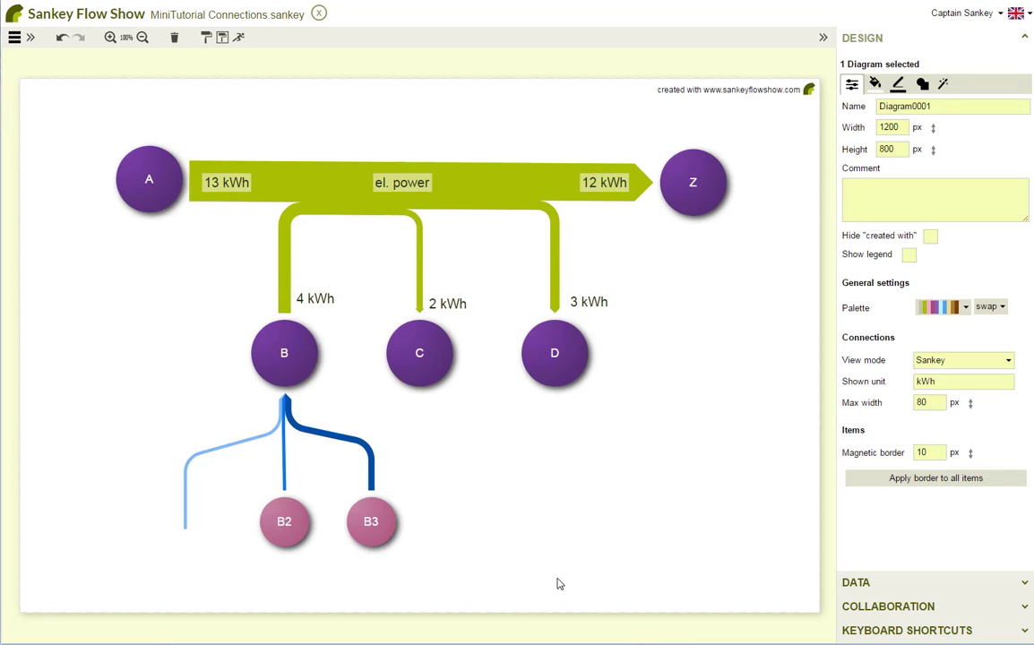
- Draw a 3 kWh outgoing connection from D to the empty area below and to its right, and give it a dashed outline
click(569, 365)
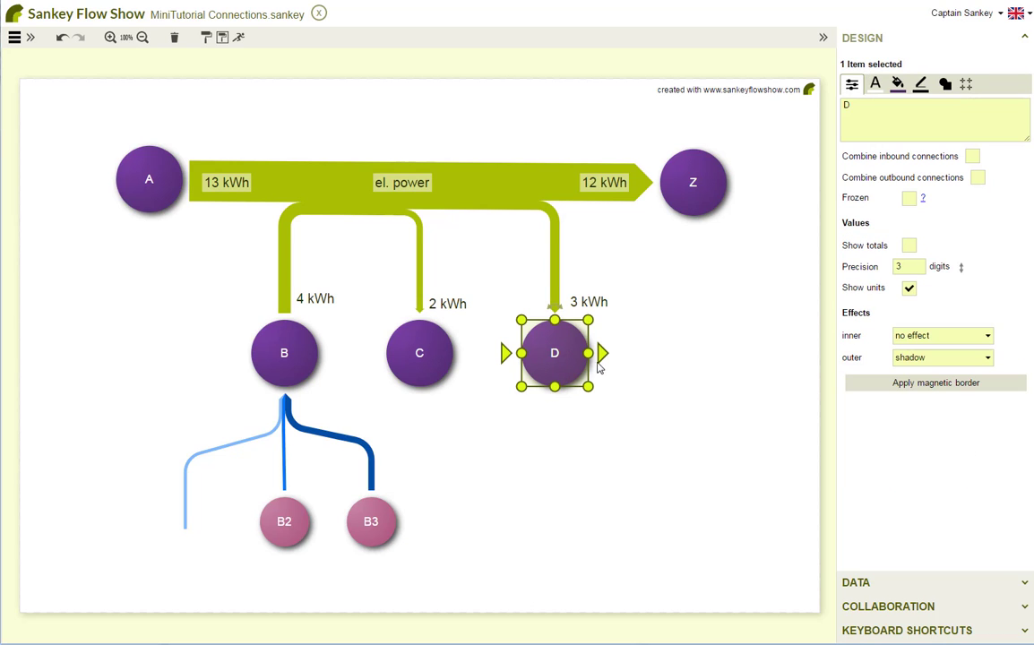
drag(596, 359, 641, 476)
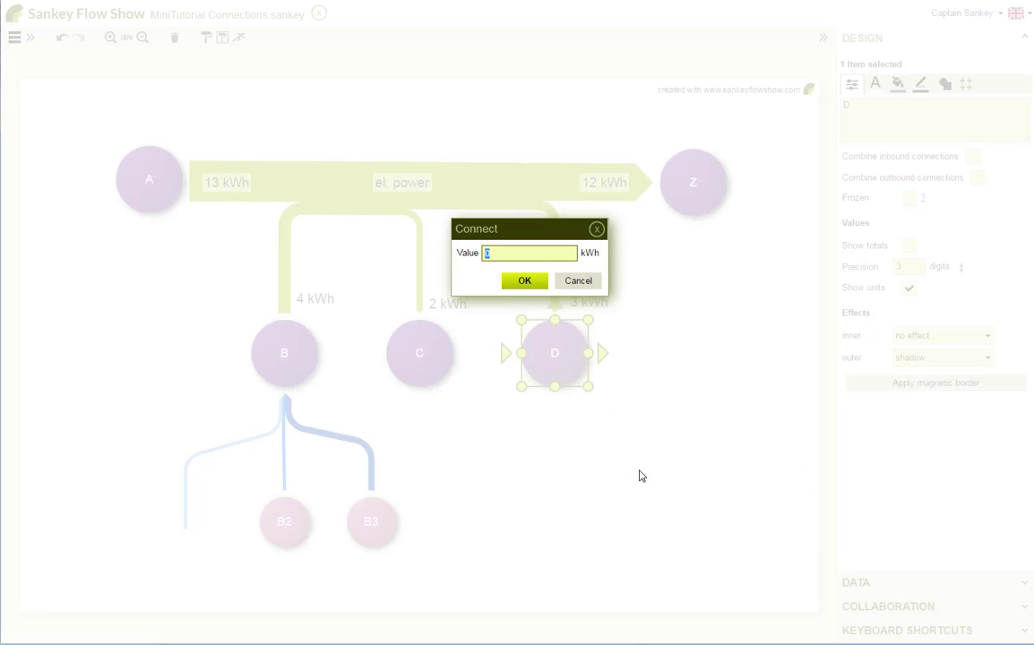
text(3)
click(526, 283)
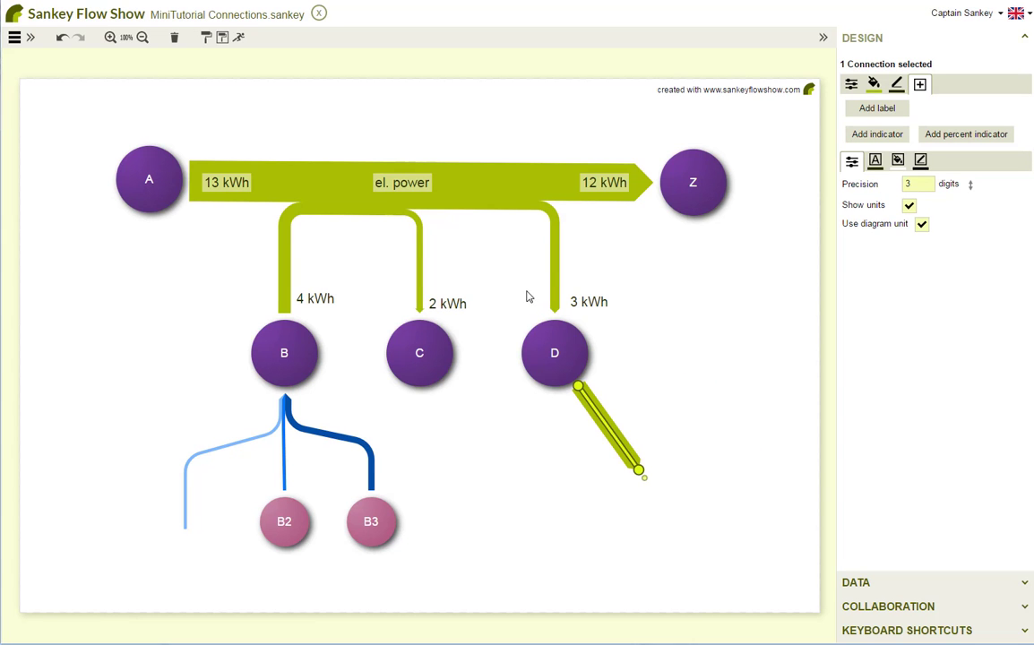
drag(642, 476, 659, 488)
click(897, 83)
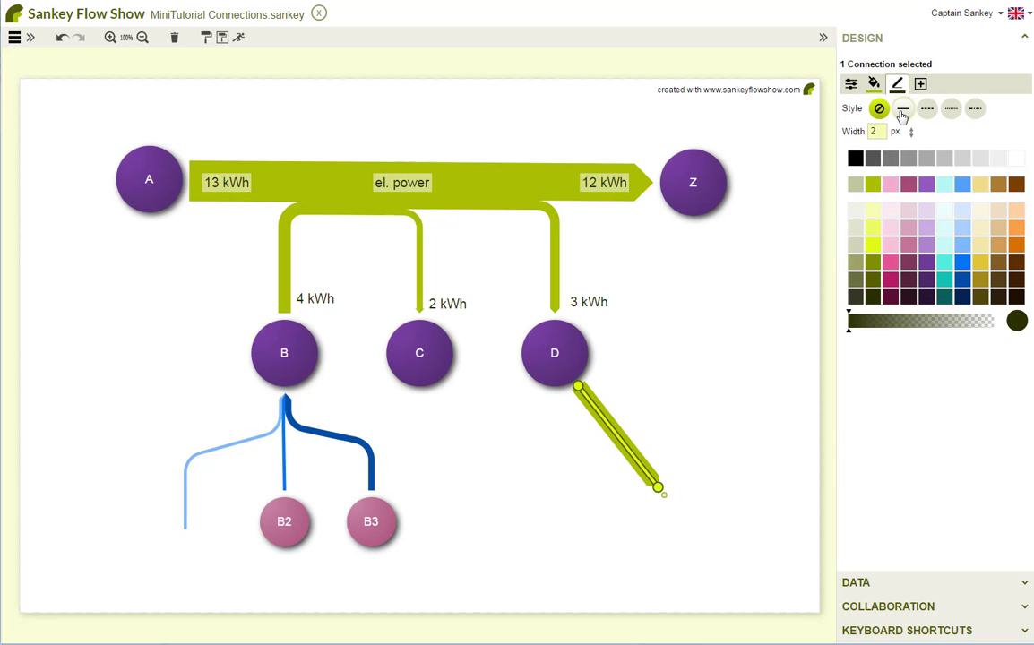
click(927, 112)
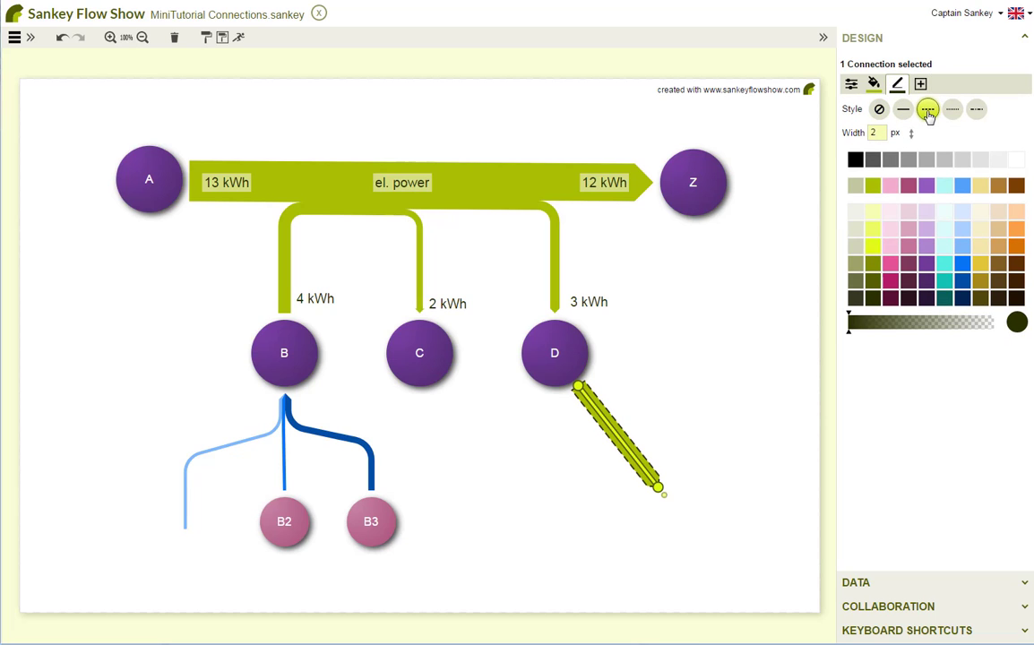
- Turn the dashed outgoing connection below D into a hairline
click(762, 352)
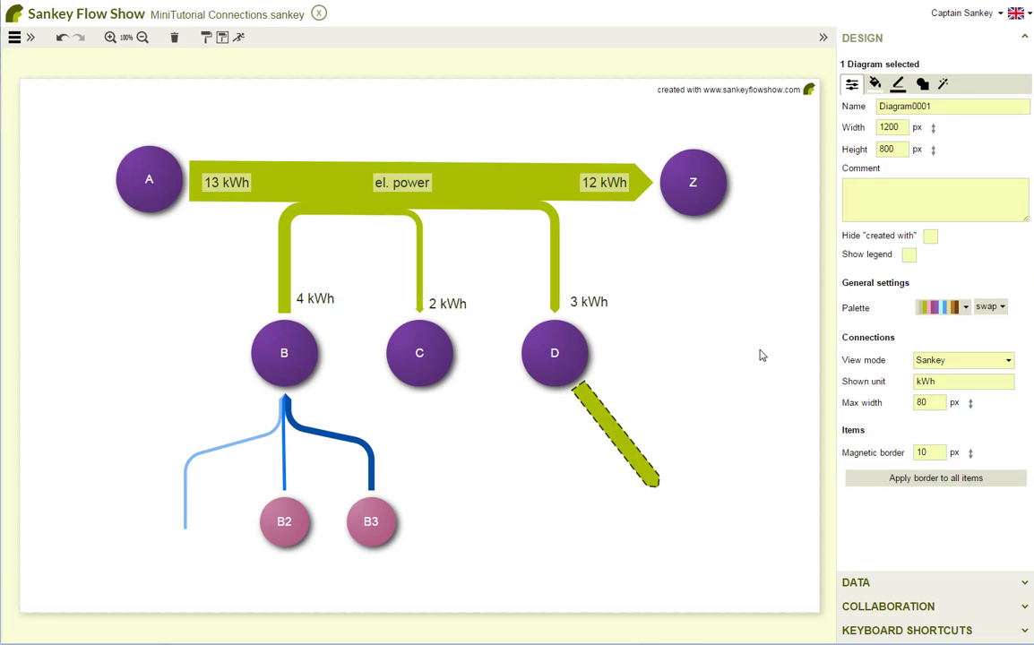
click(636, 463)
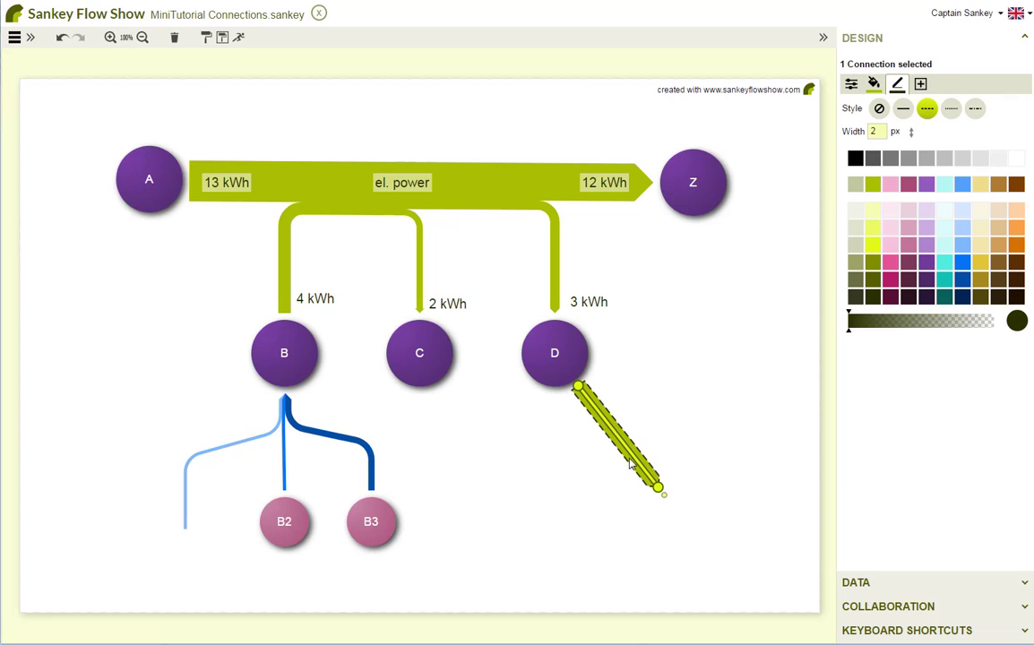
click(852, 85)
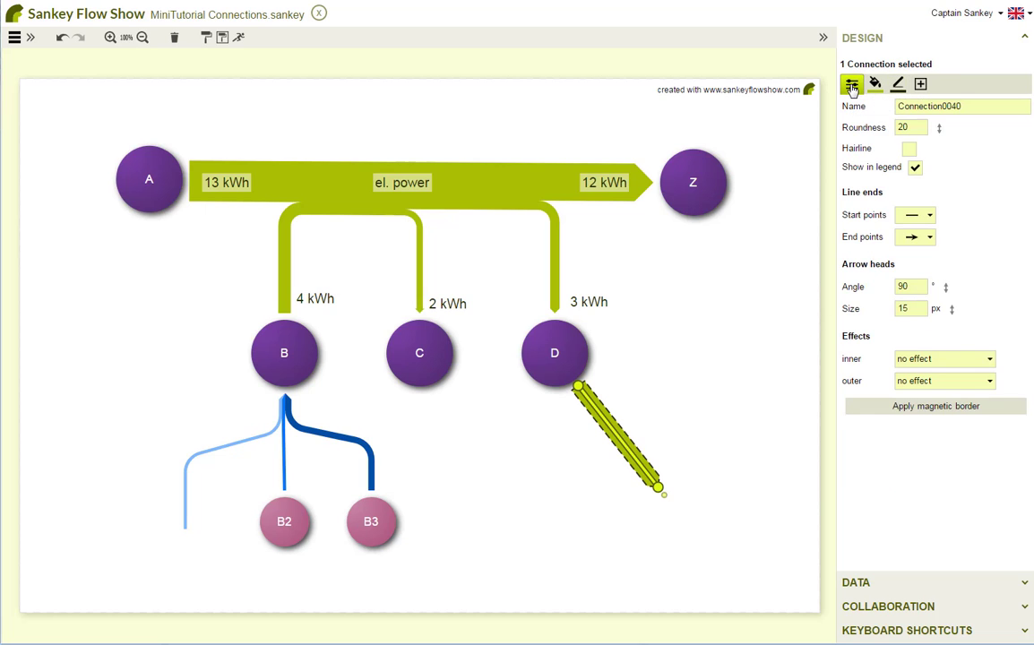
click(910, 150)
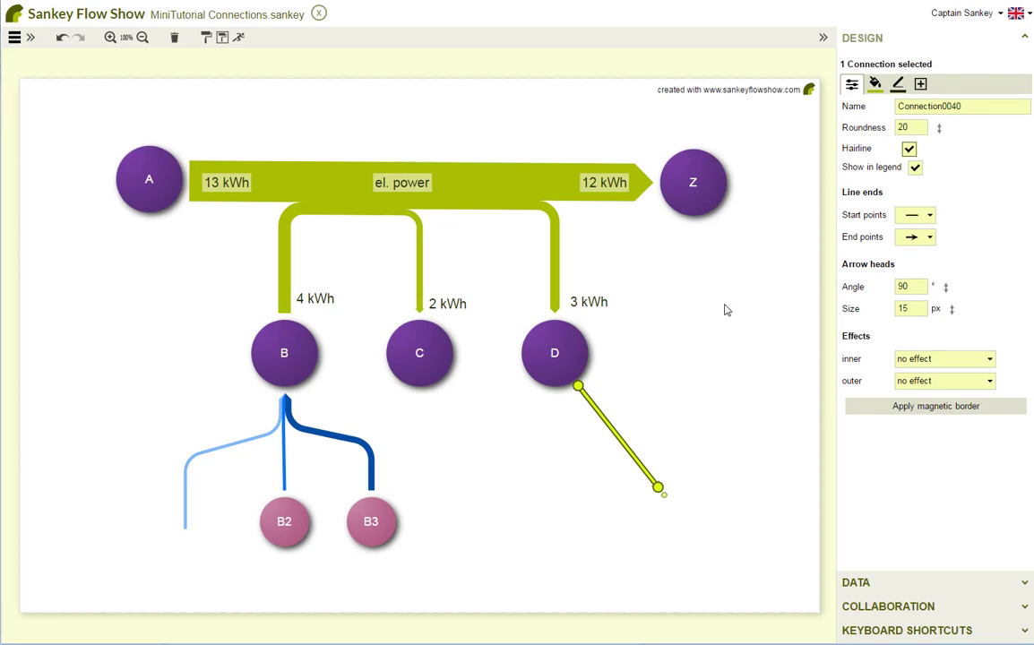
click(727, 362)
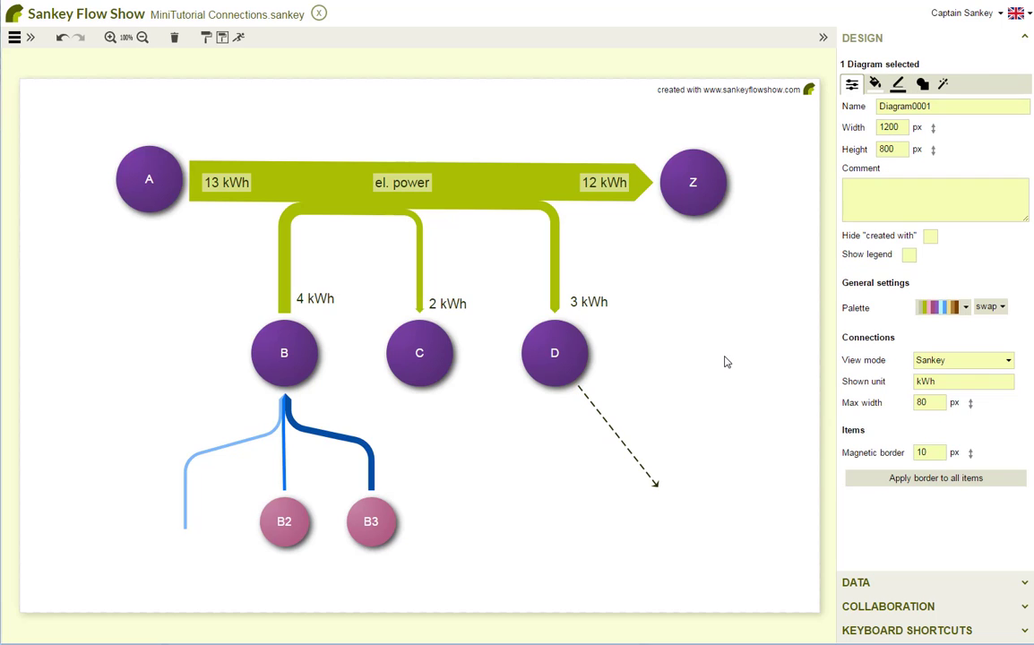
- Reshape the hairline connection into a zigzag that starts straight below D and has two bends before its end point
click(584, 399)
drag(577, 388, 554, 357)
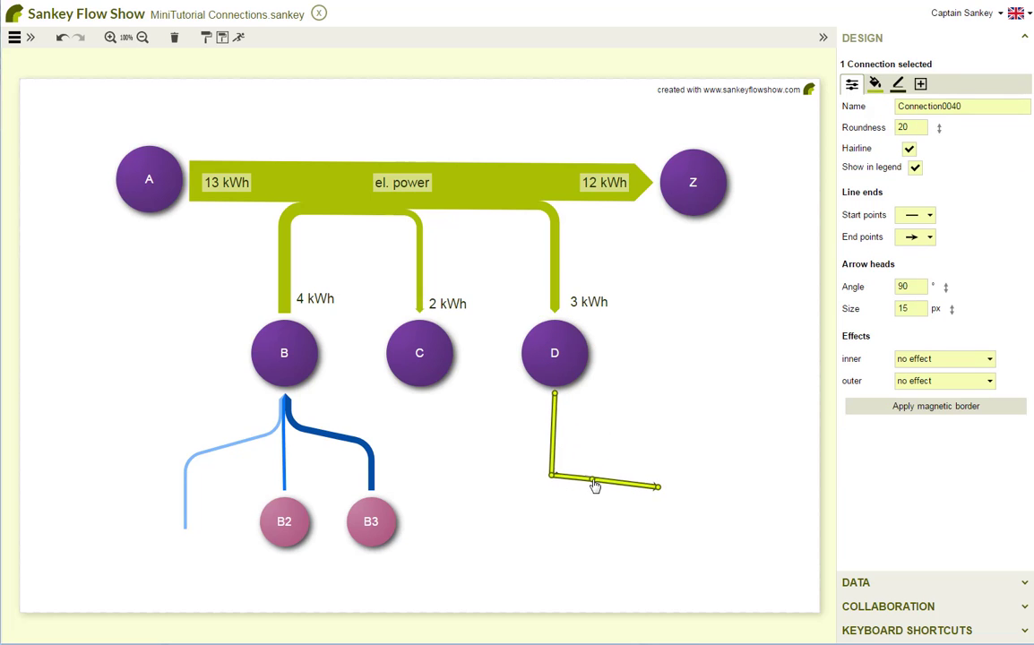
drag(595, 485, 646, 413)
- Set the hairline connection's roundness to 72 and its arrow head angle to 60°
click(939, 128)
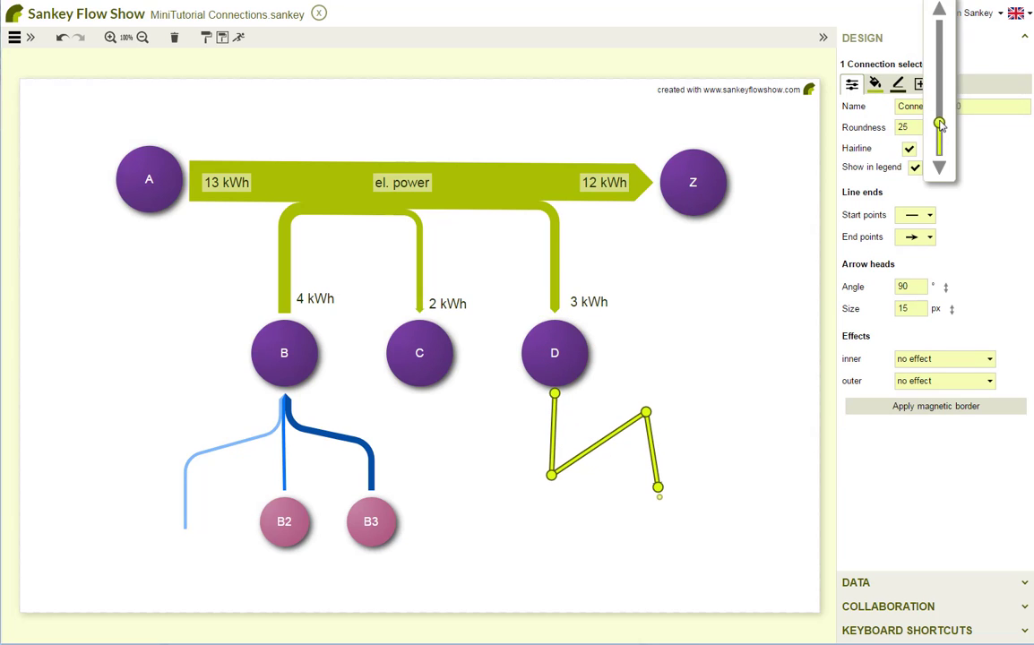
drag(939, 123, 939, 57)
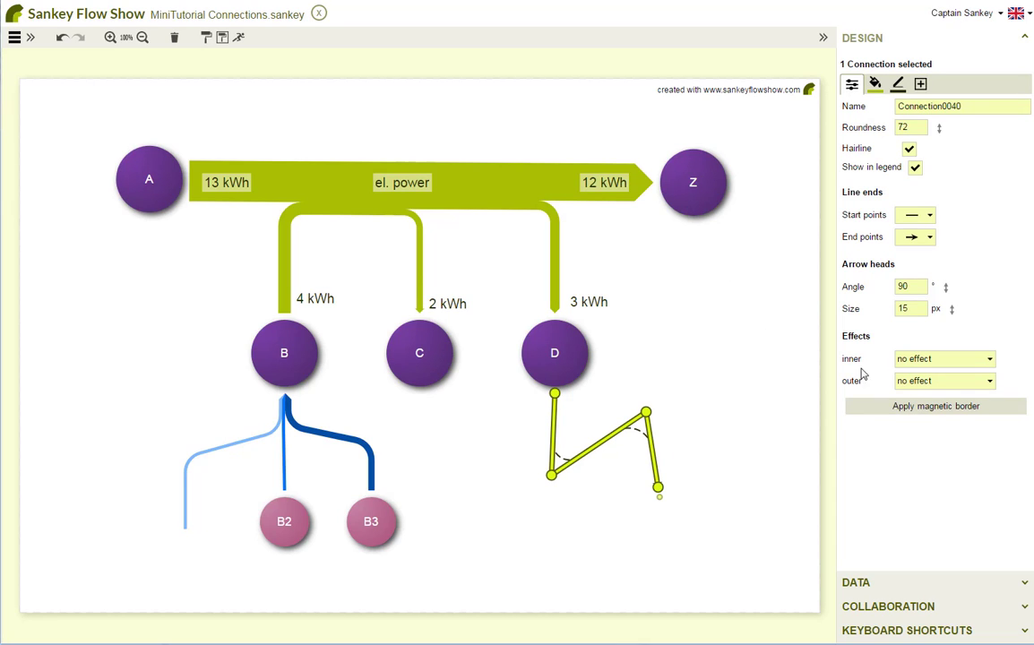
double_click(899, 287)
text(60)
key(Tab)
click(703, 514)
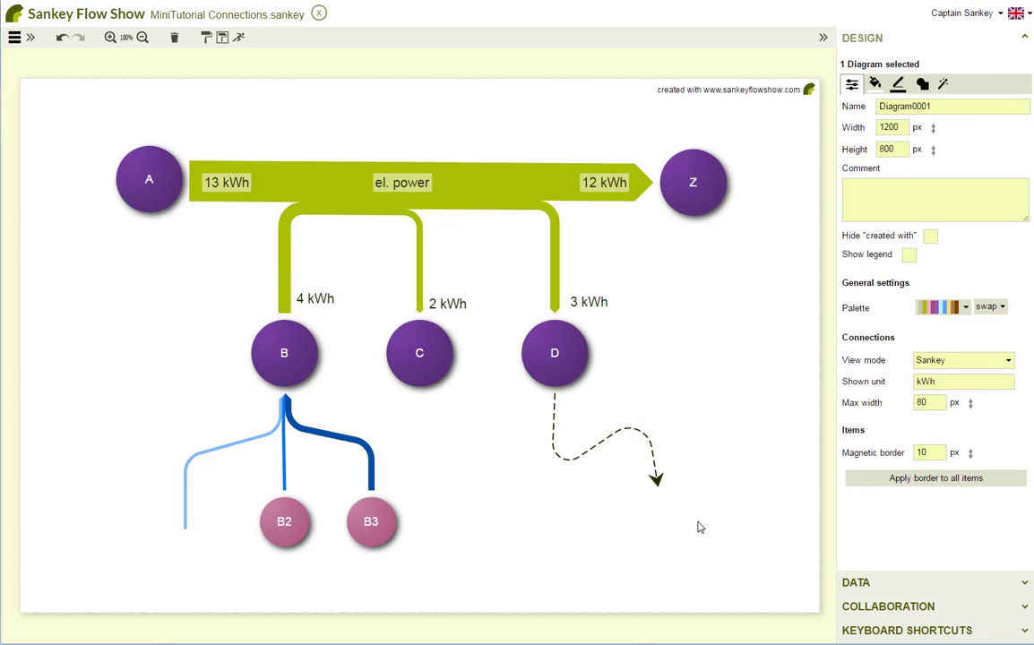